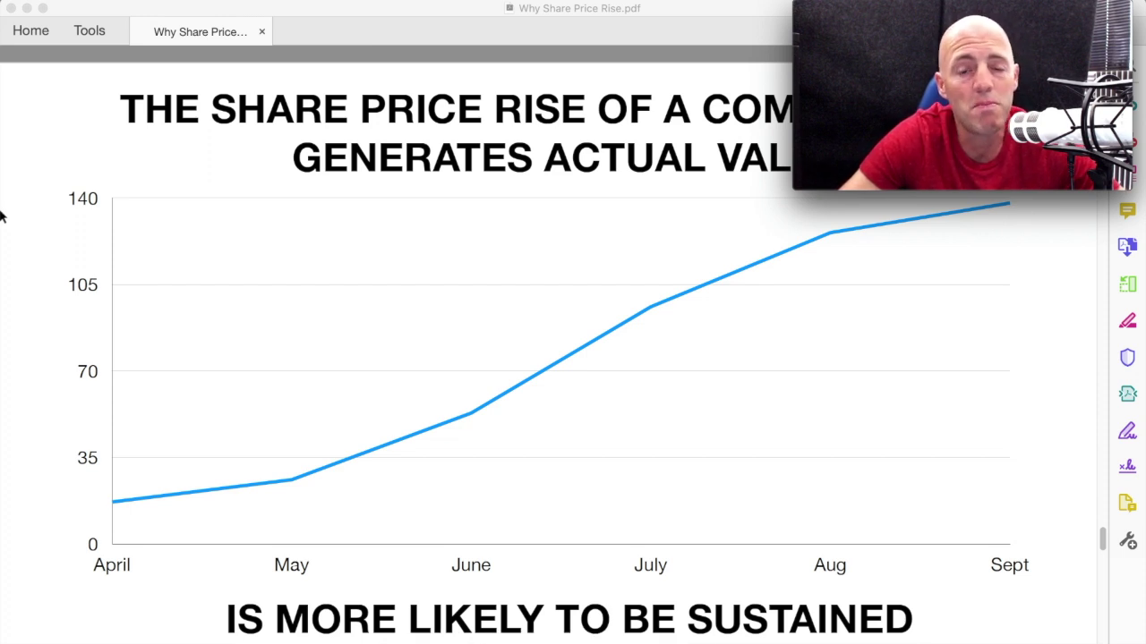
- Advance the share price presentation by two slides and switch to the PORTFOLIO MANAGEMENT 3.0 spreadsheet in the browser
key(Right)
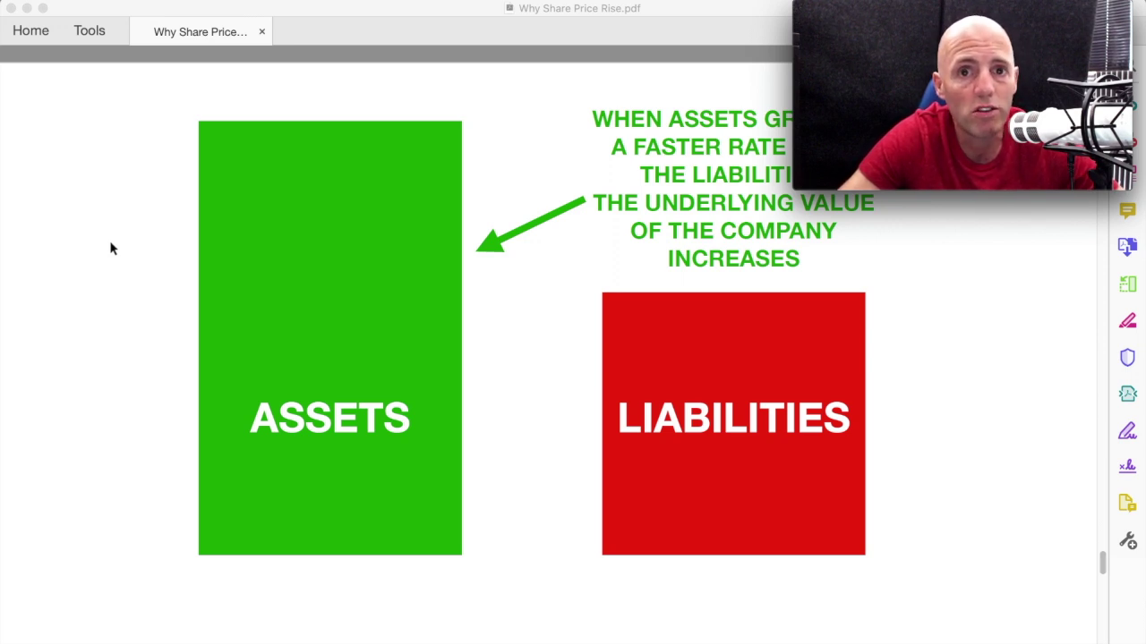
key(Right)
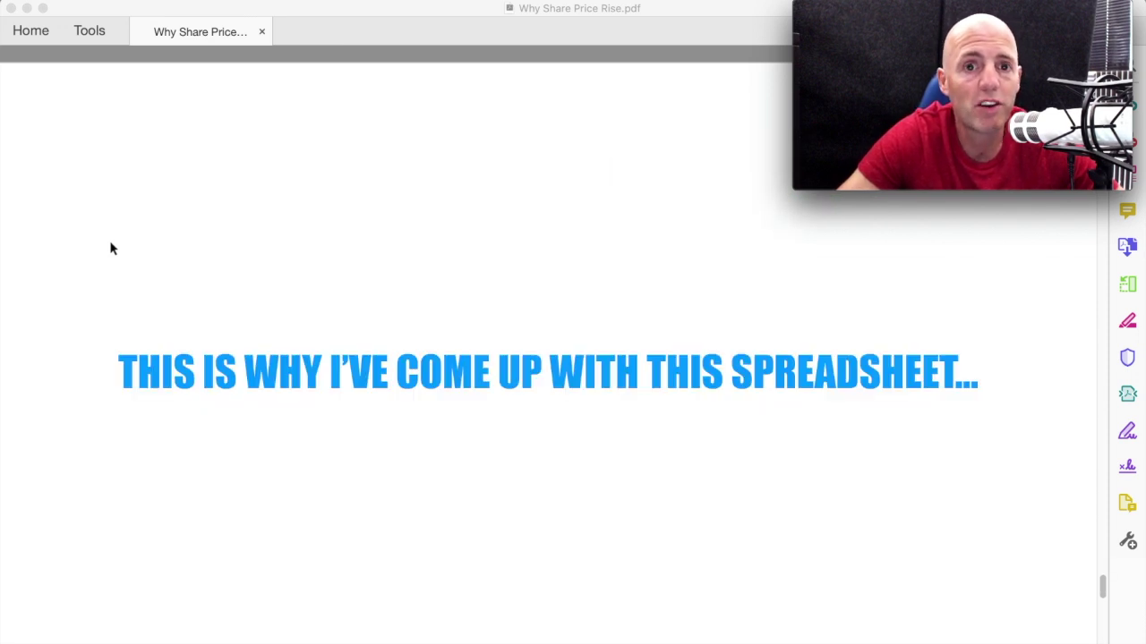
key(super+Tab)
key(super+Tab)
key(super+Tab)
key(super+Tab)
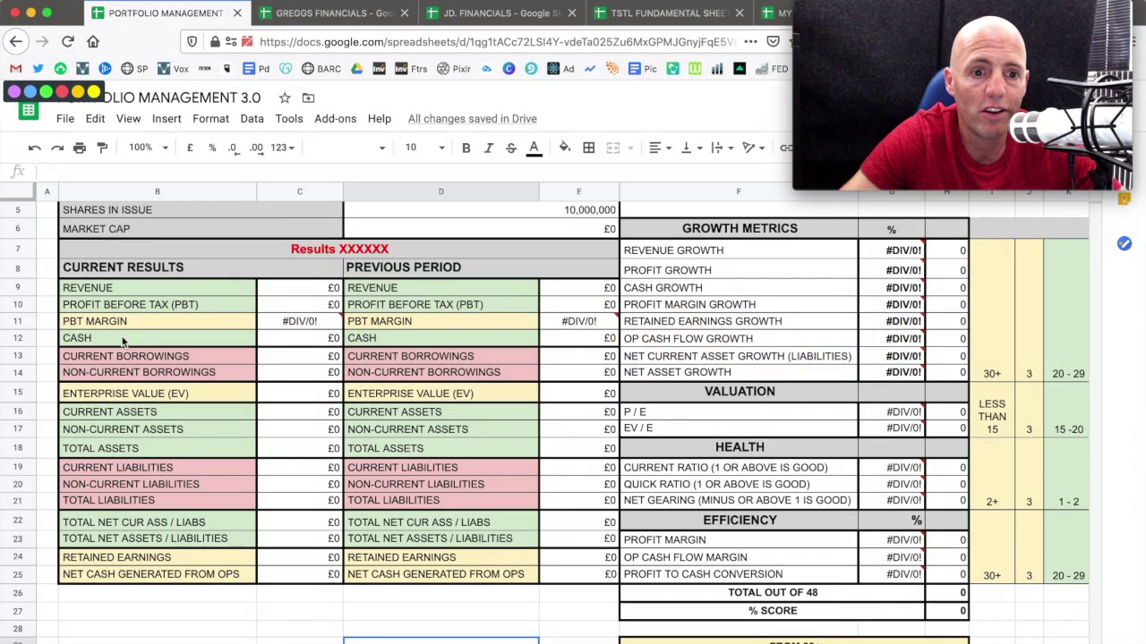
- Examine the blank template's company details, current and previous results, metric sections and the scoring bands beside them
scroll(230, 255, up, 3)
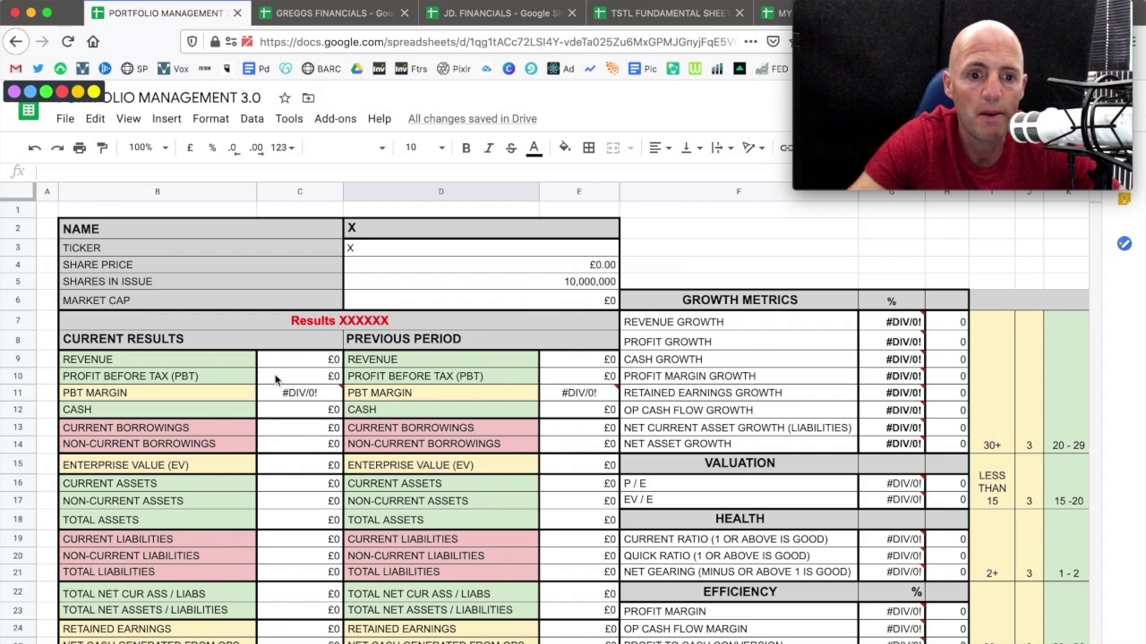
scroll(276, 346, down, 2)
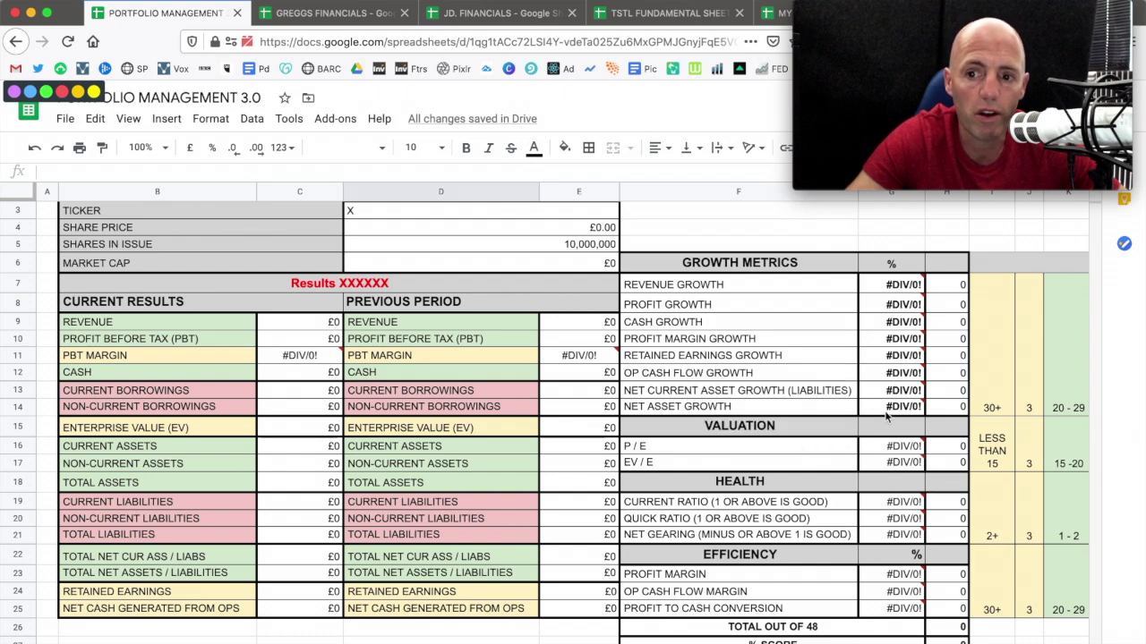
scroll(886, 407, right, 10)
scroll(887, 394, left, 6)
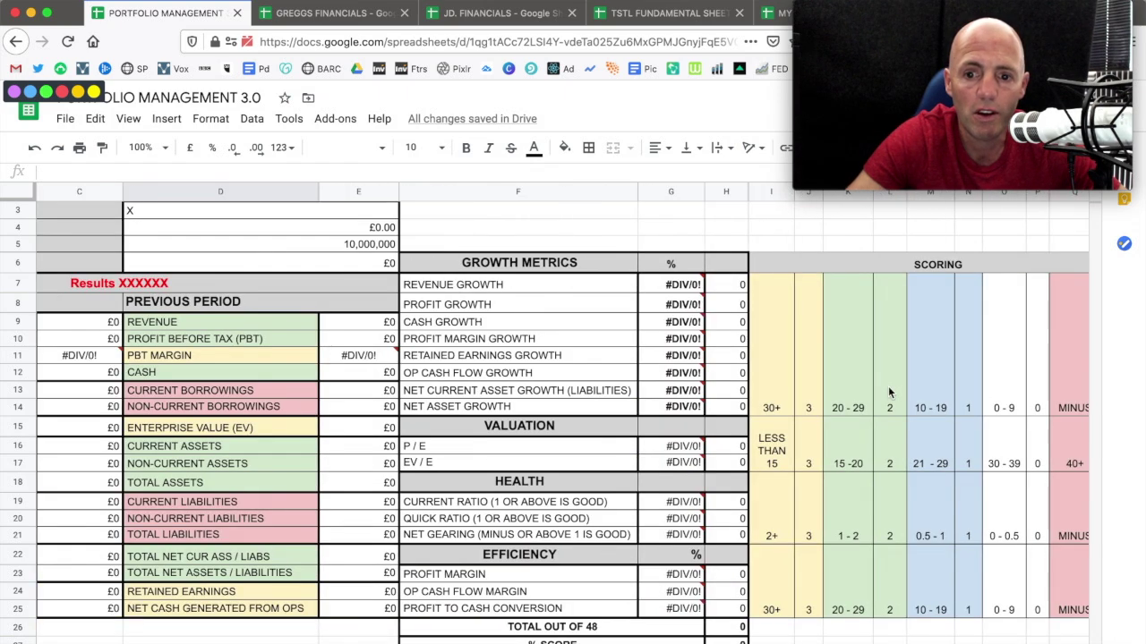
scroll(888, 392, right, 2)
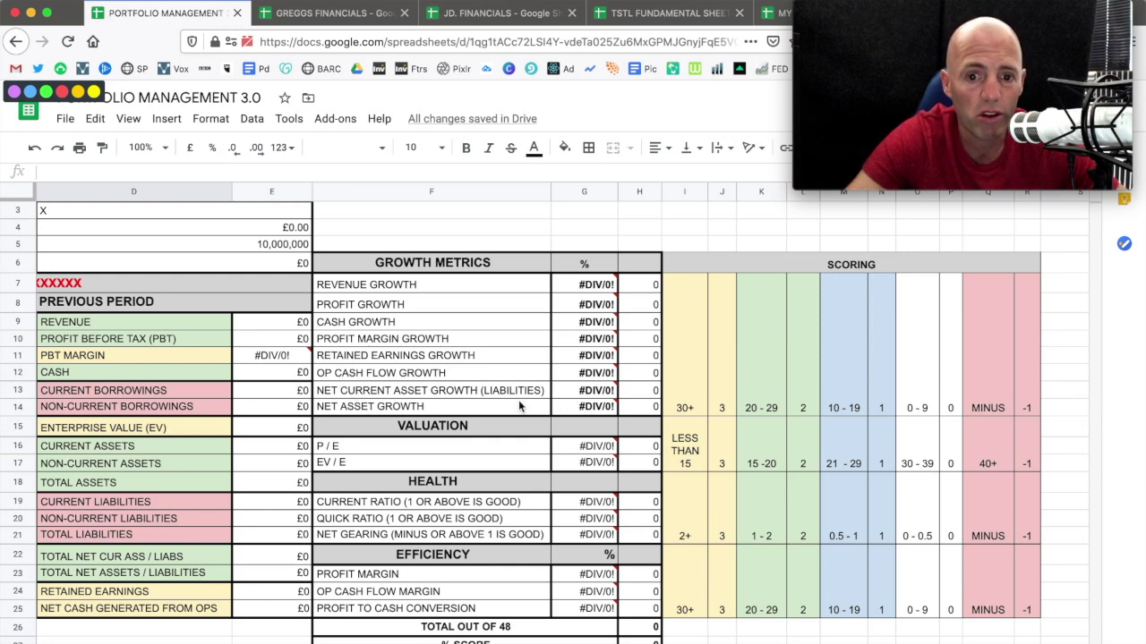
scroll(469, 394, left, 5)
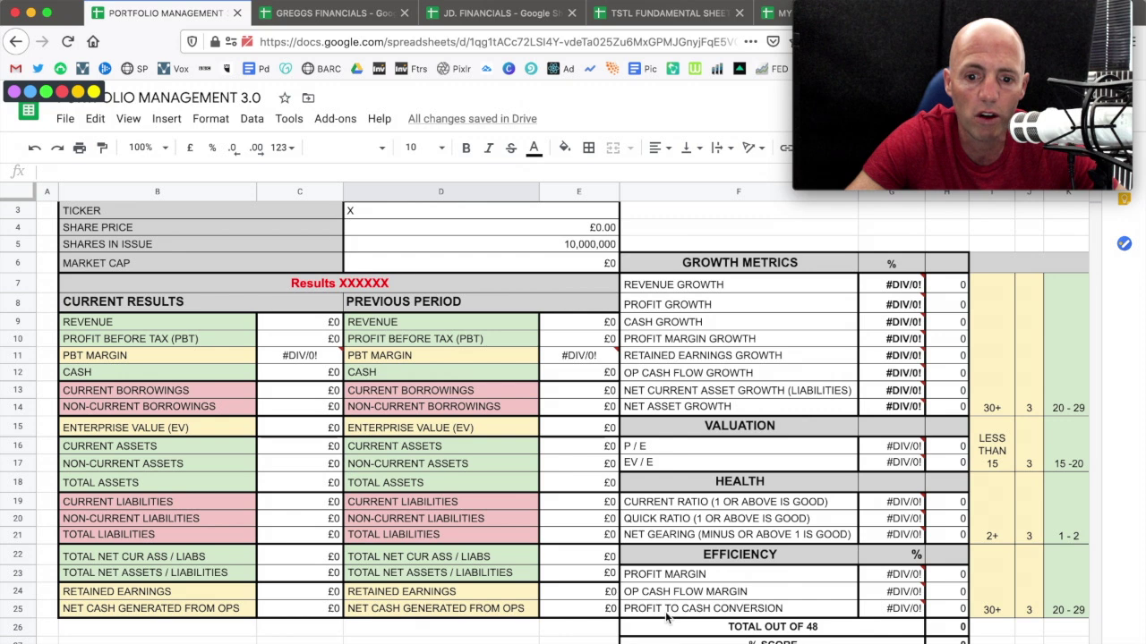
- Look over the template's efficiency metrics, total and percentage score rows, and the rating key beneath them
scroll(667, 618, down, 2)
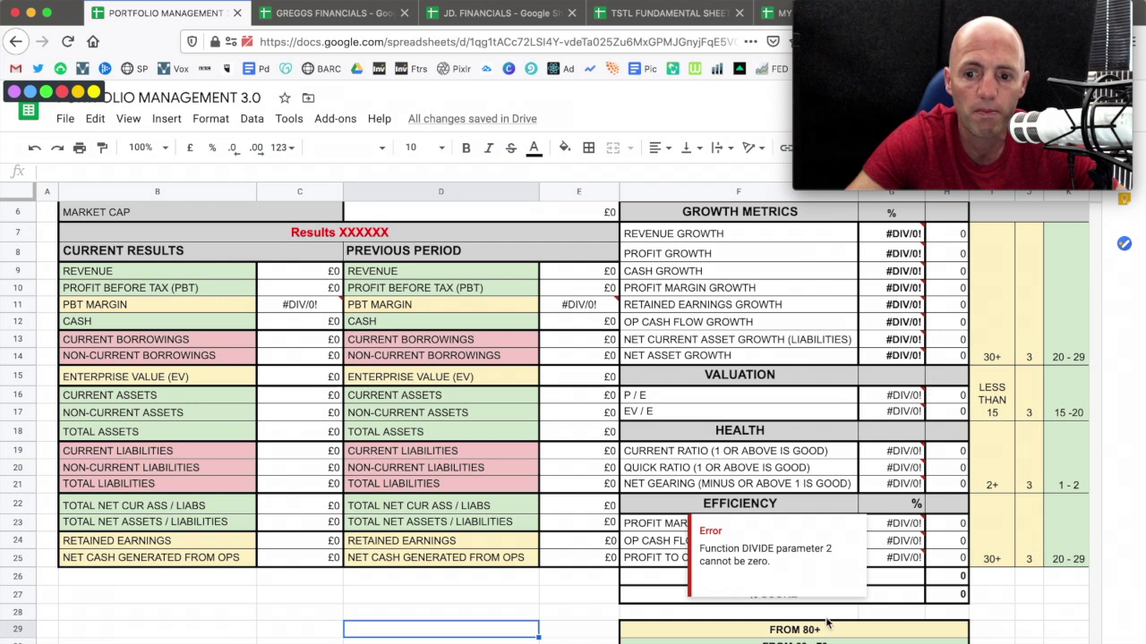
click(1020, 614)
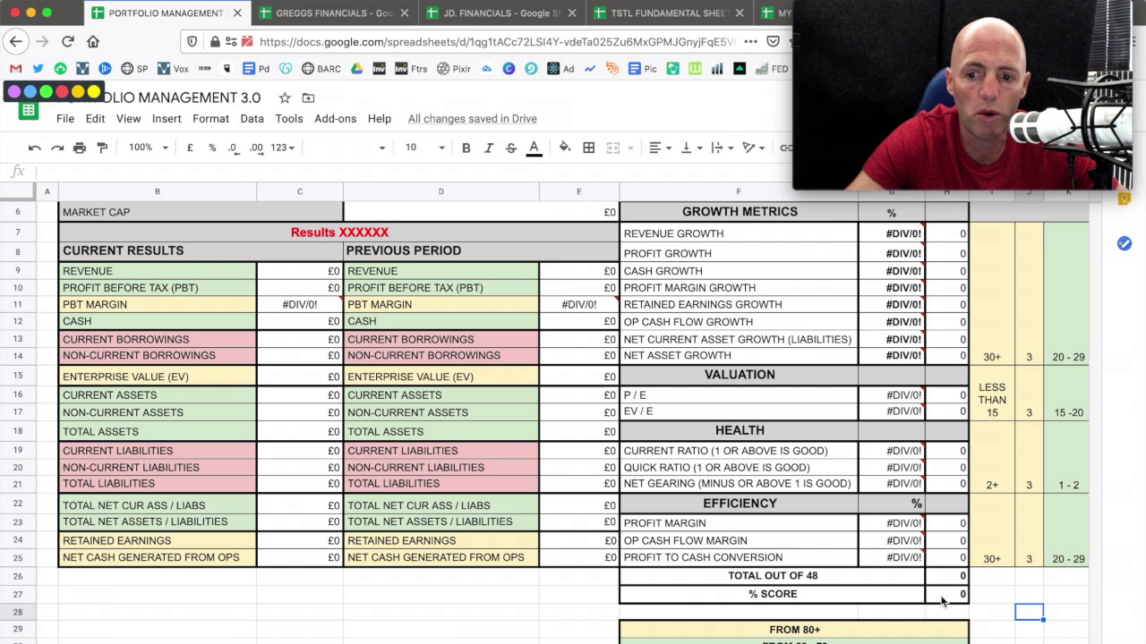
scroll(944, 597, down, 2)
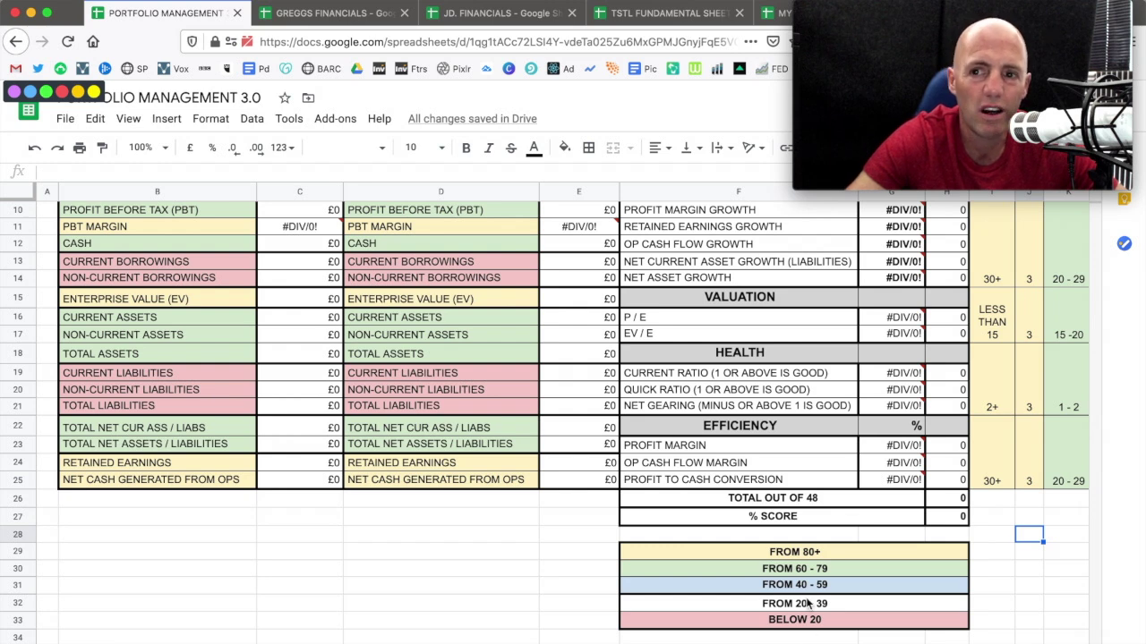
- Open the GREGGS FINANCIALS sheet and examine its current and previous results against the growth metrics and scoring bands
click(315, 16)
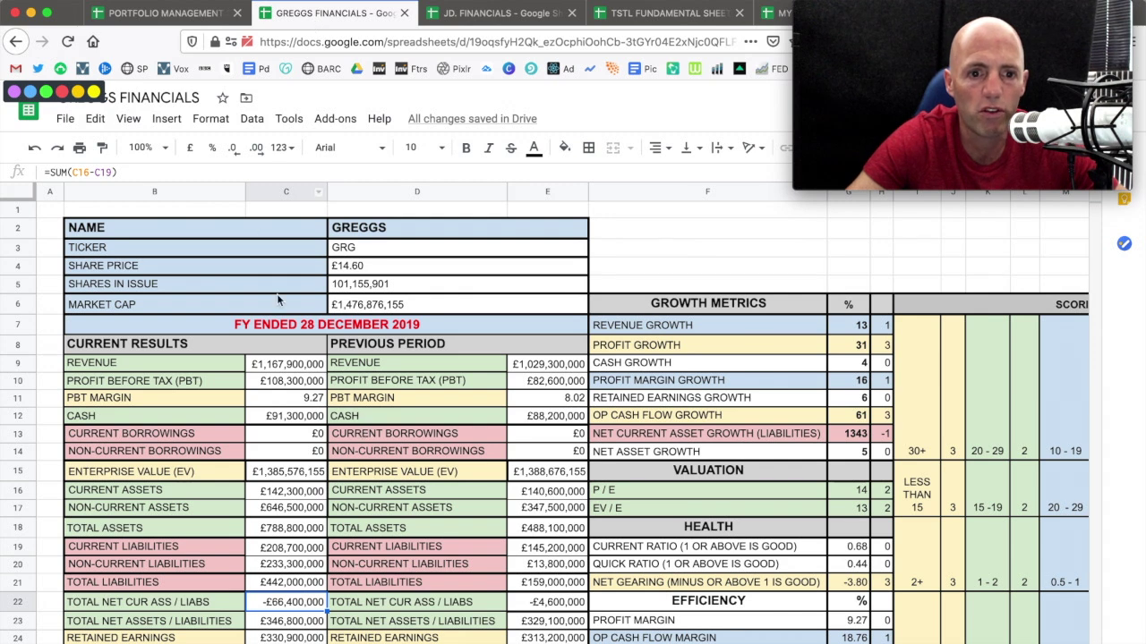
scroll(216, 305, down, 1)
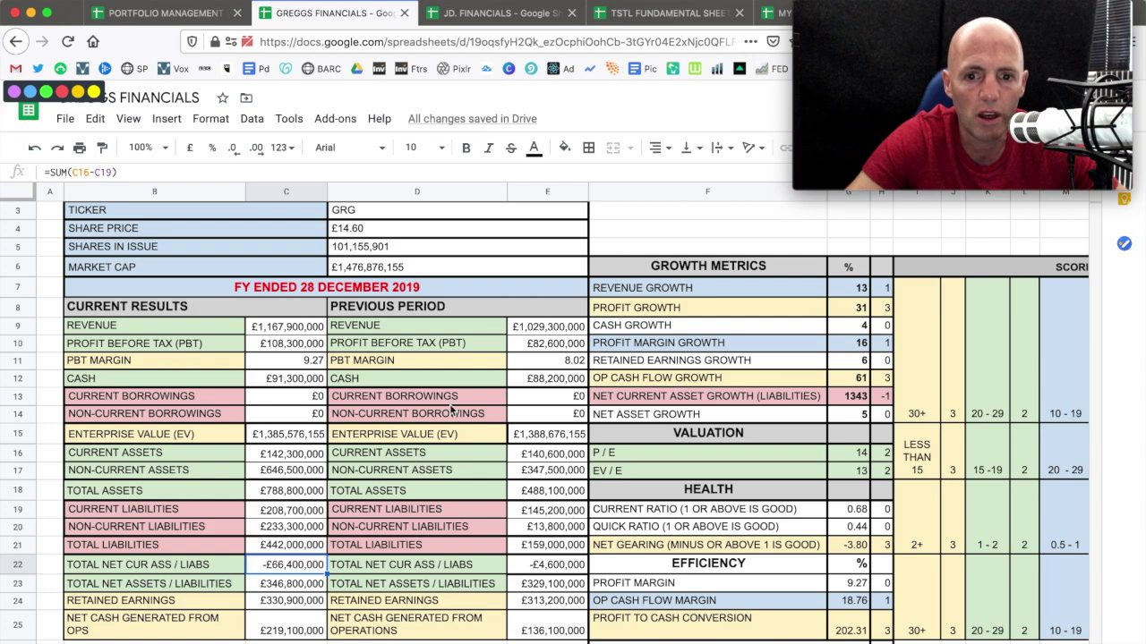
scroll(701, 351, right, 1)
scroll(701, 350, left, 1)
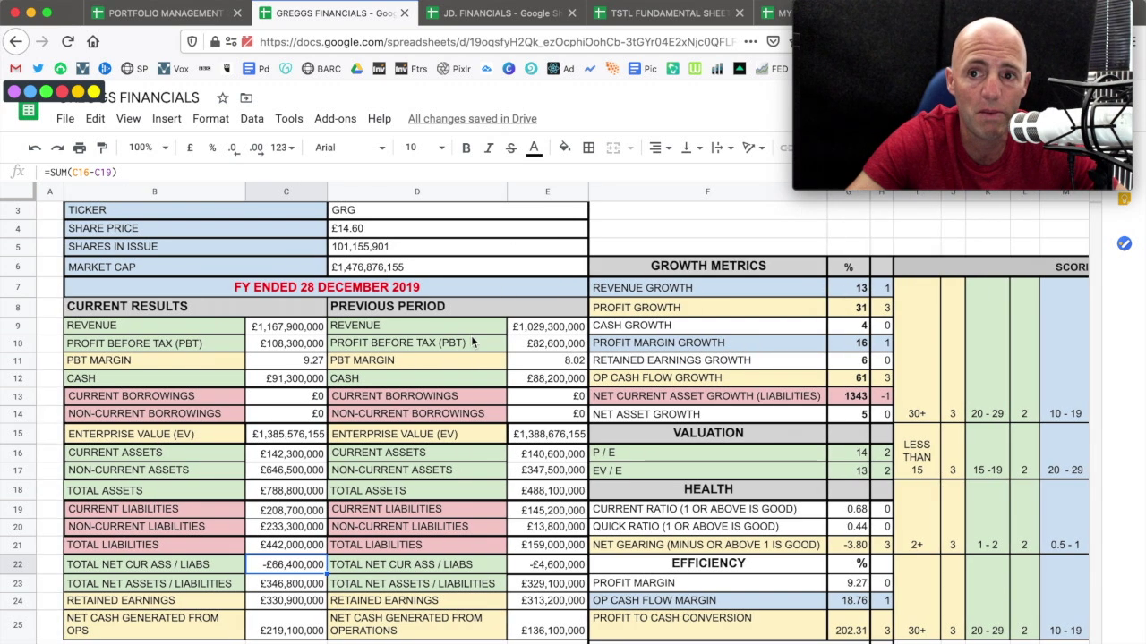
scroll(472, 341, right, 5)
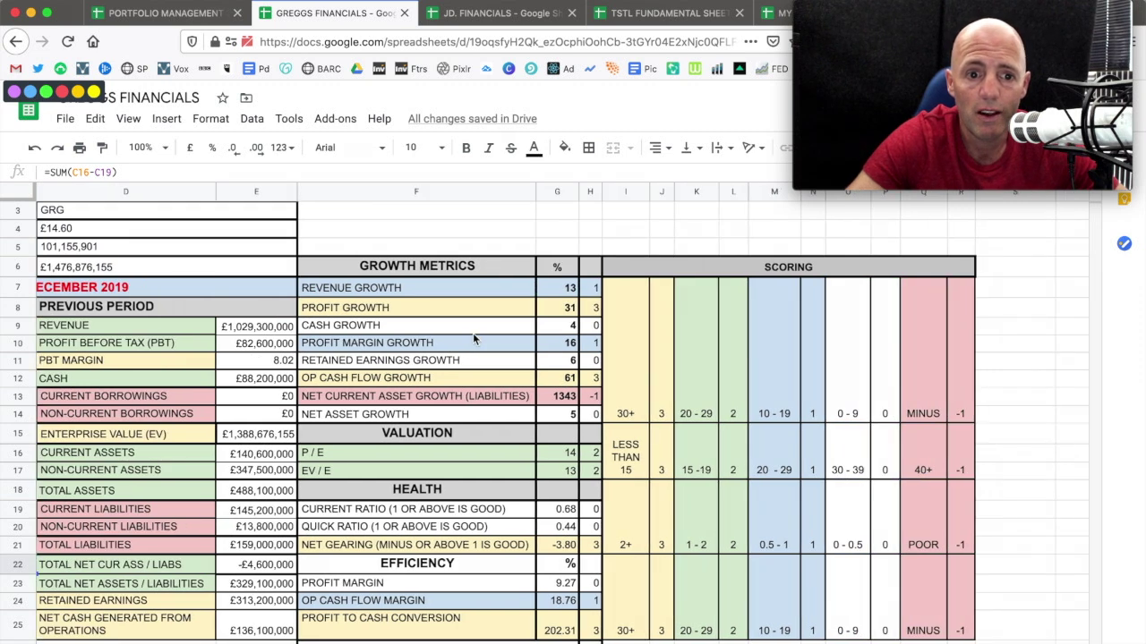
scroll(473, 333, left, 5)
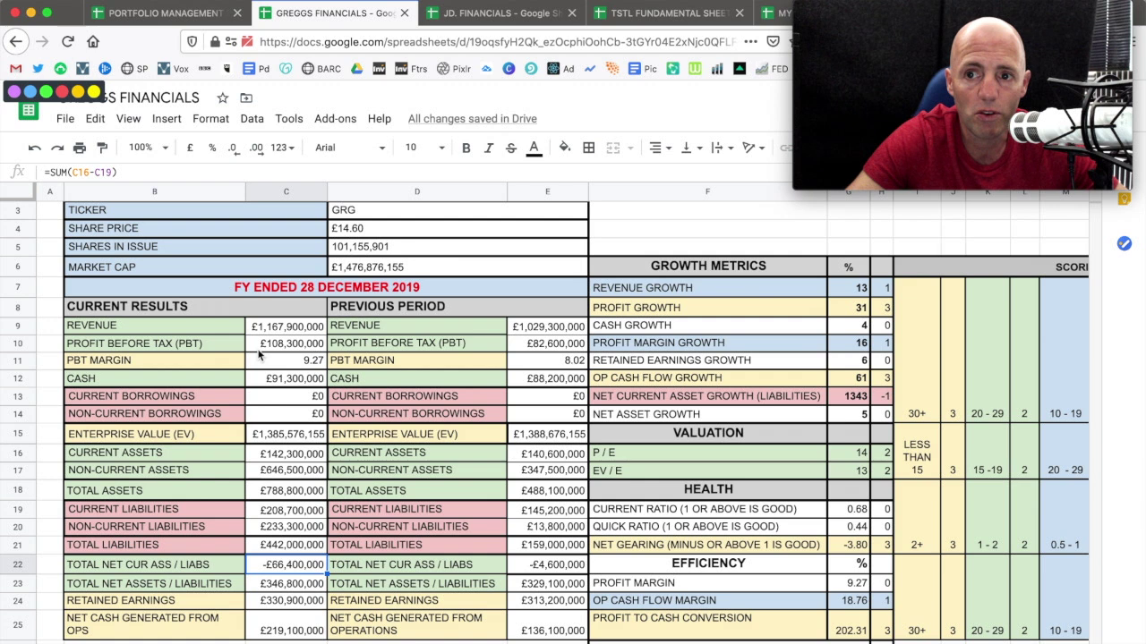
scroll(640, 465, right, 1)
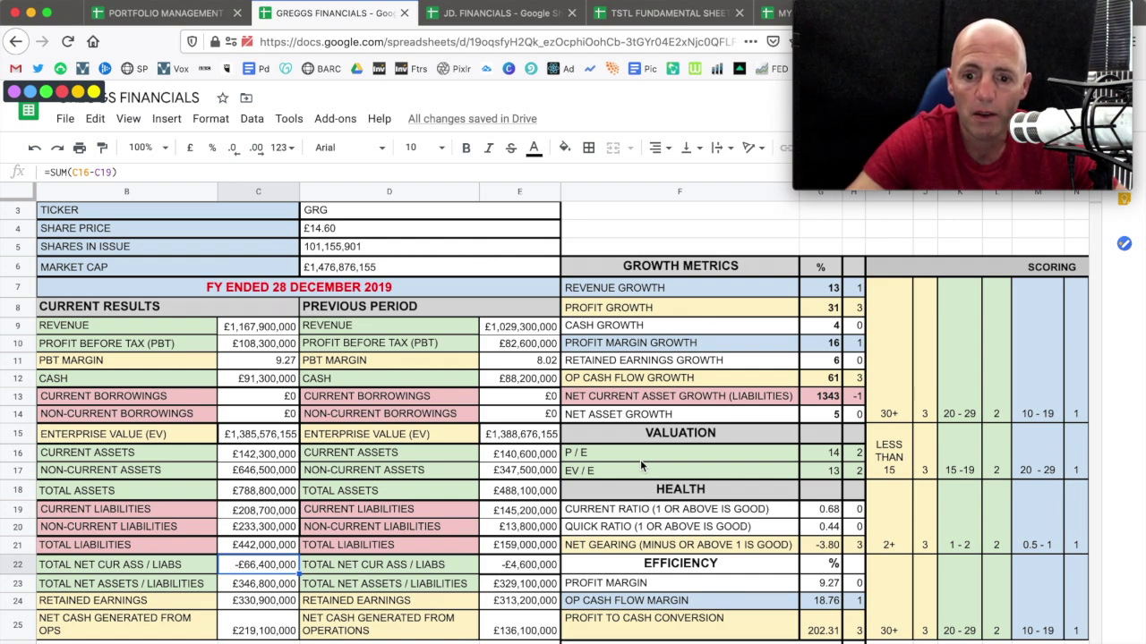
- Review the Greggs valuation, health and efficiency metrics and compare the percentage score with the rating key
scroll(641, 465, down, 1)
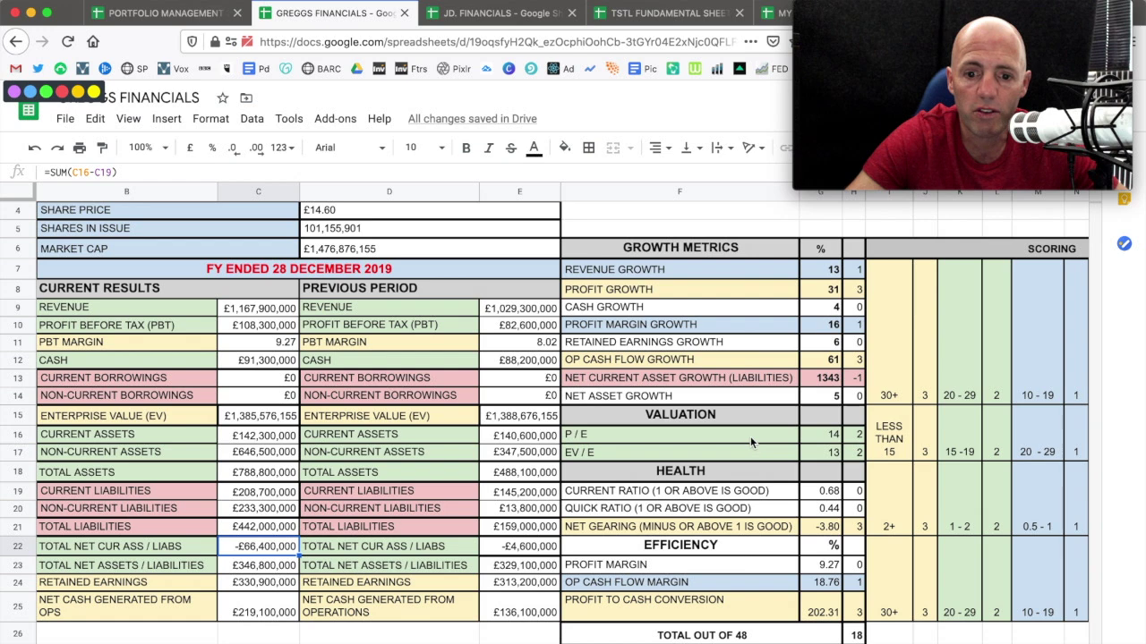
scroll(750, 436, down, 2)
scroll(750, 436, left, 1)
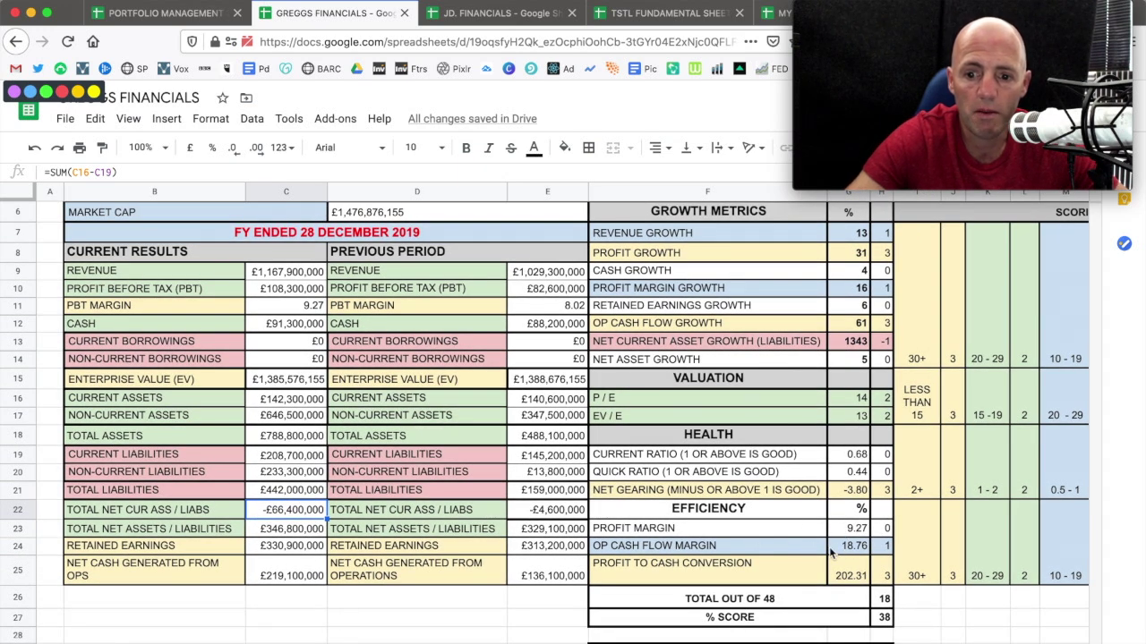
scroll(838, 545, down, 2)
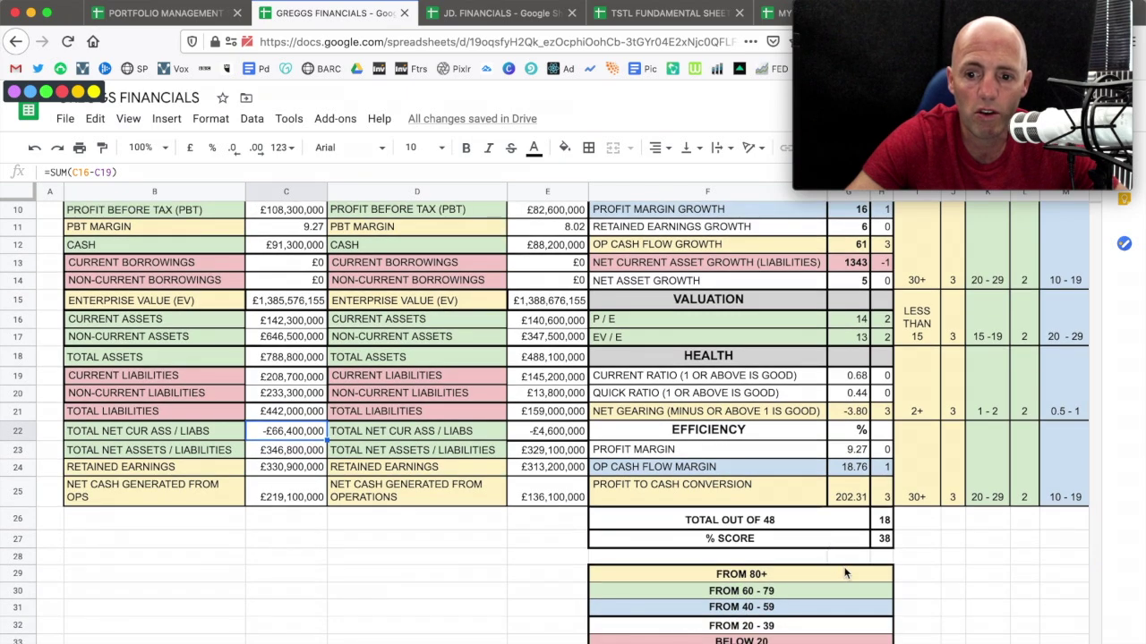
scroll(845, 573, up, 3)
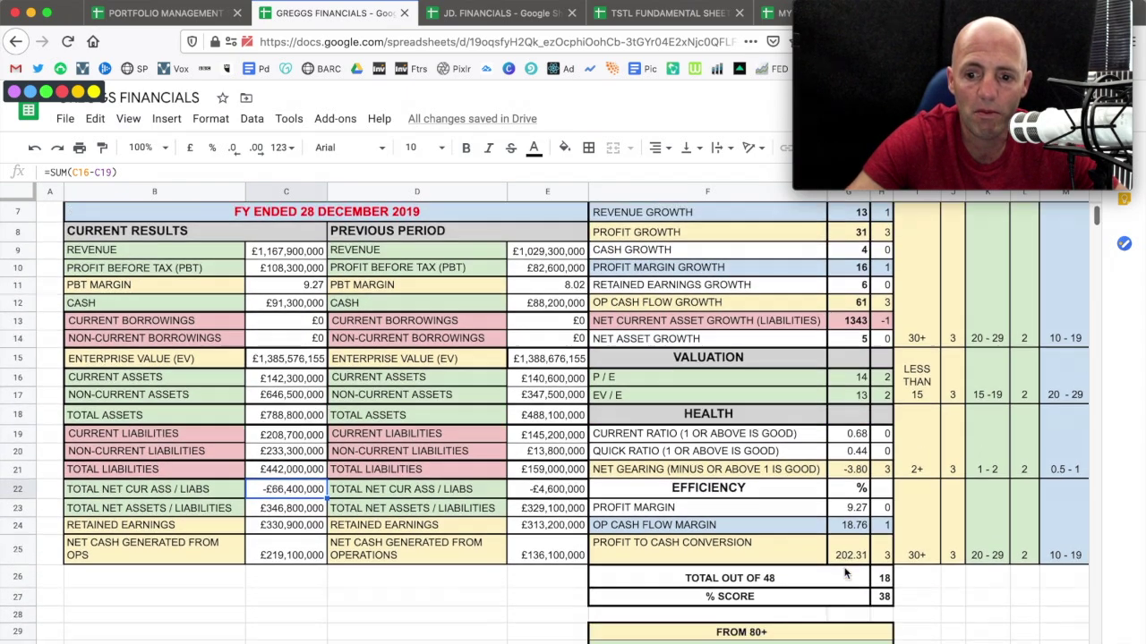
scroll(806, 595, down, 4)
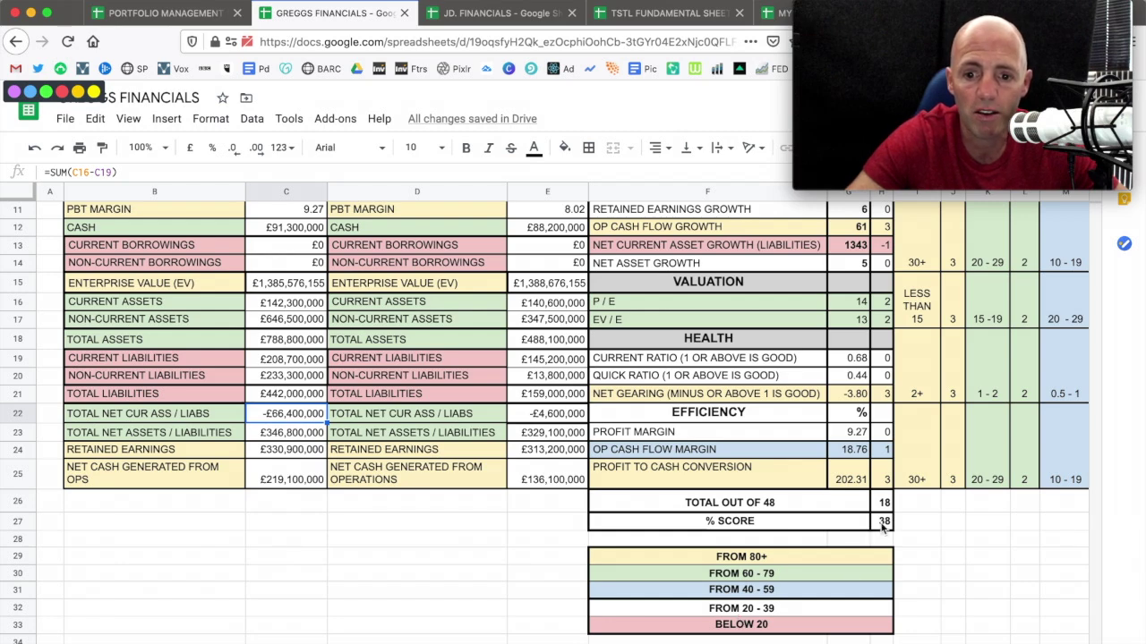
scroll(802, 539, up, 4)
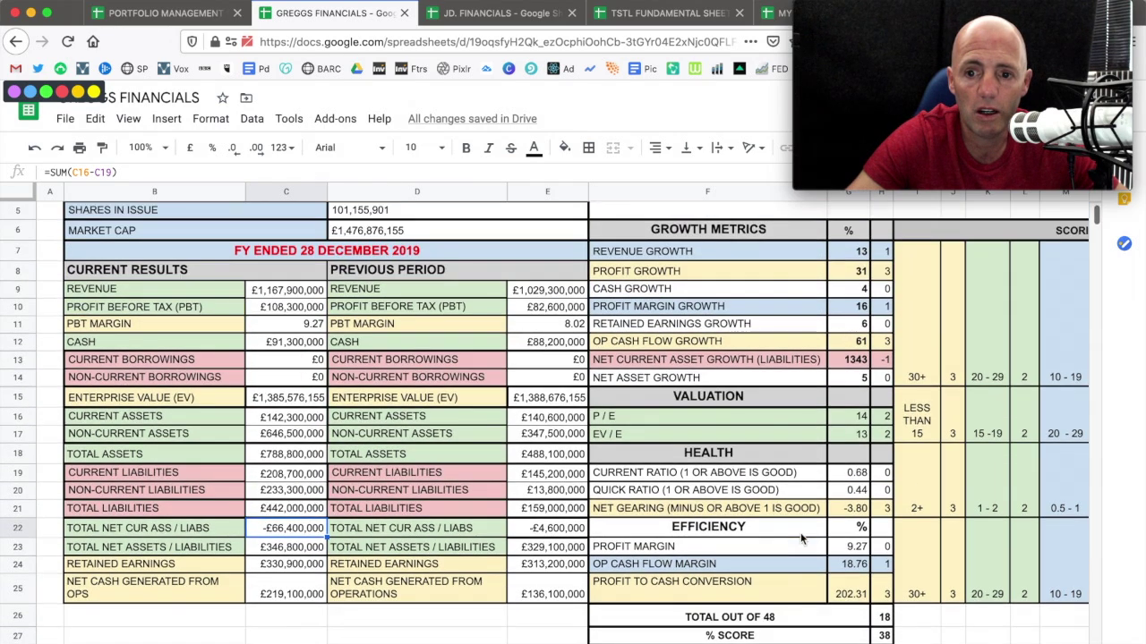
scroll(800, 532, up, 1)
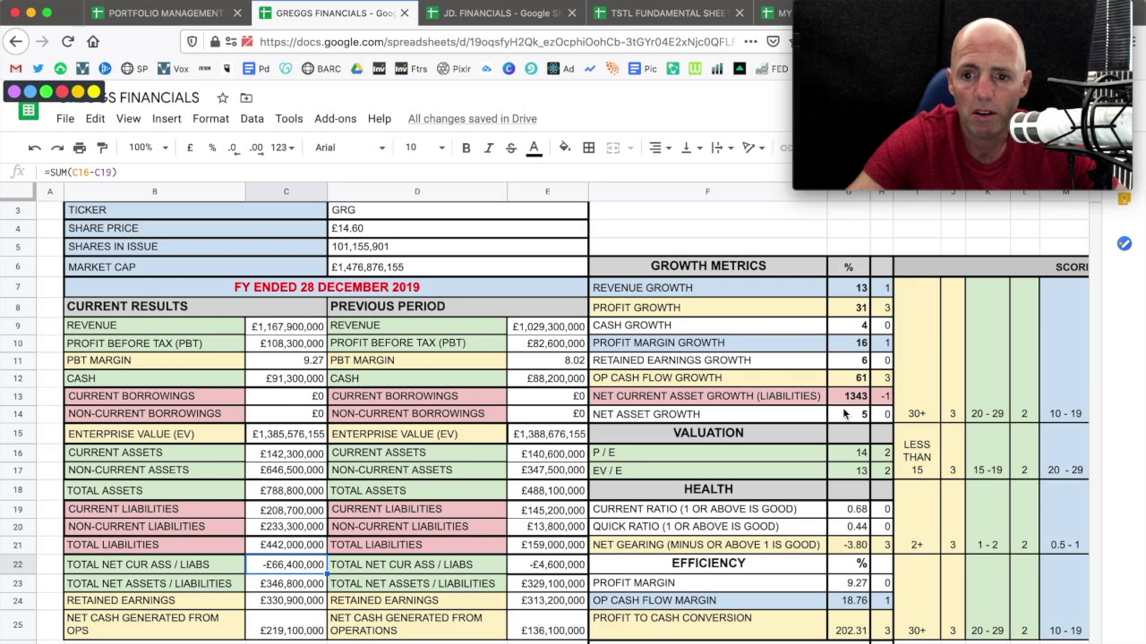
- Compare the Greggs valuation and health ratios with their scoring bands and recheck the overall score
scroll(842, 410, down, 3)
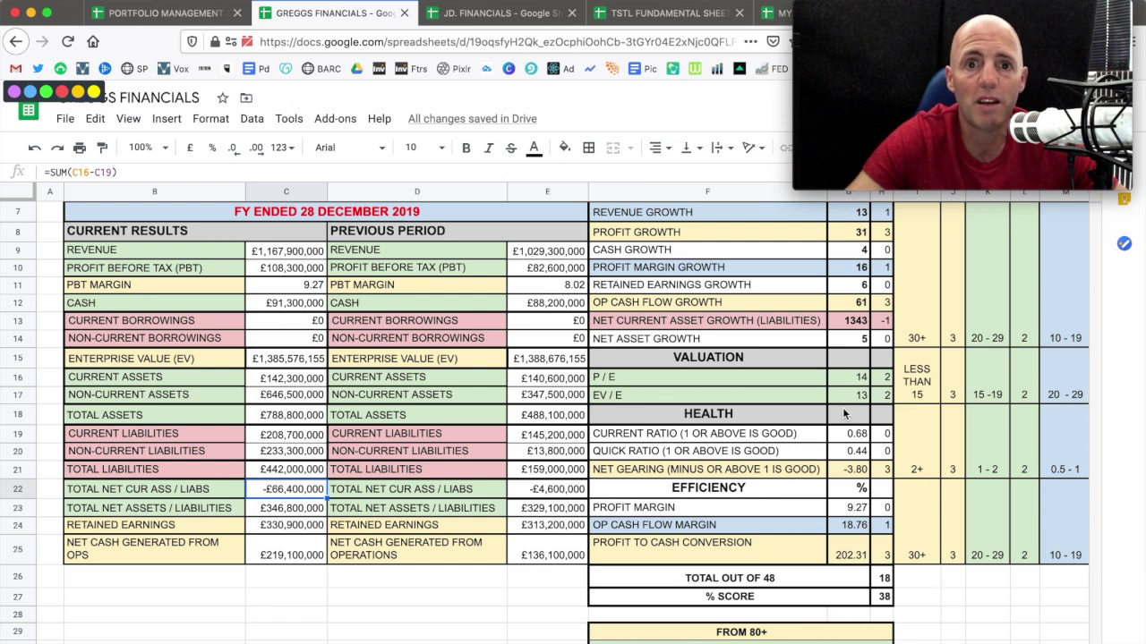
scroll(844, 413, right, 3)
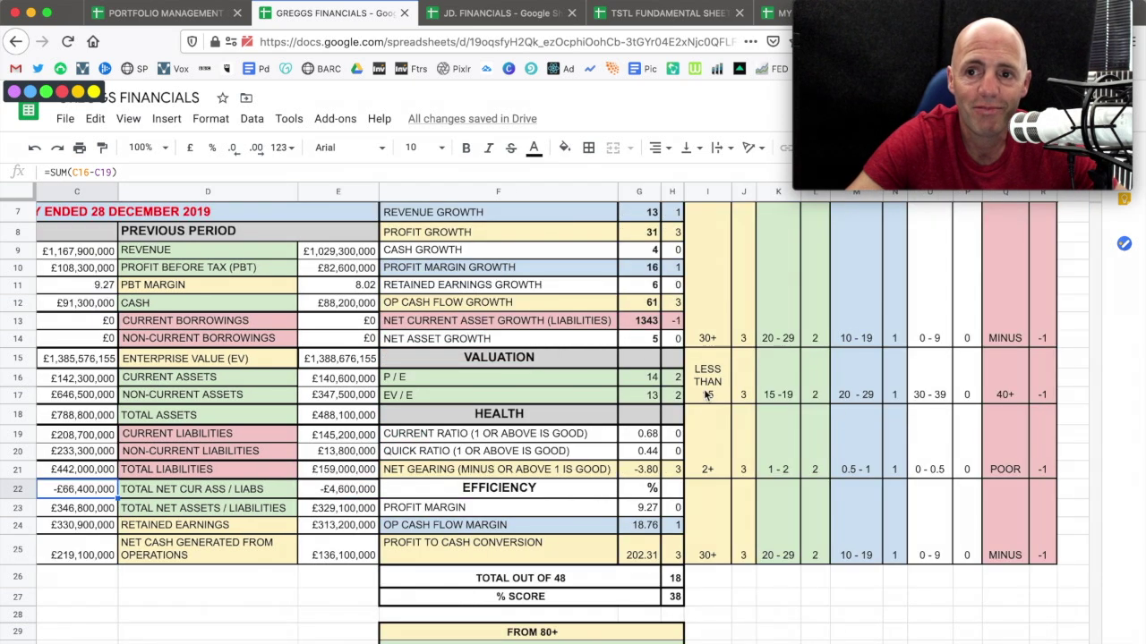
scroll(707, 394, left, 3)
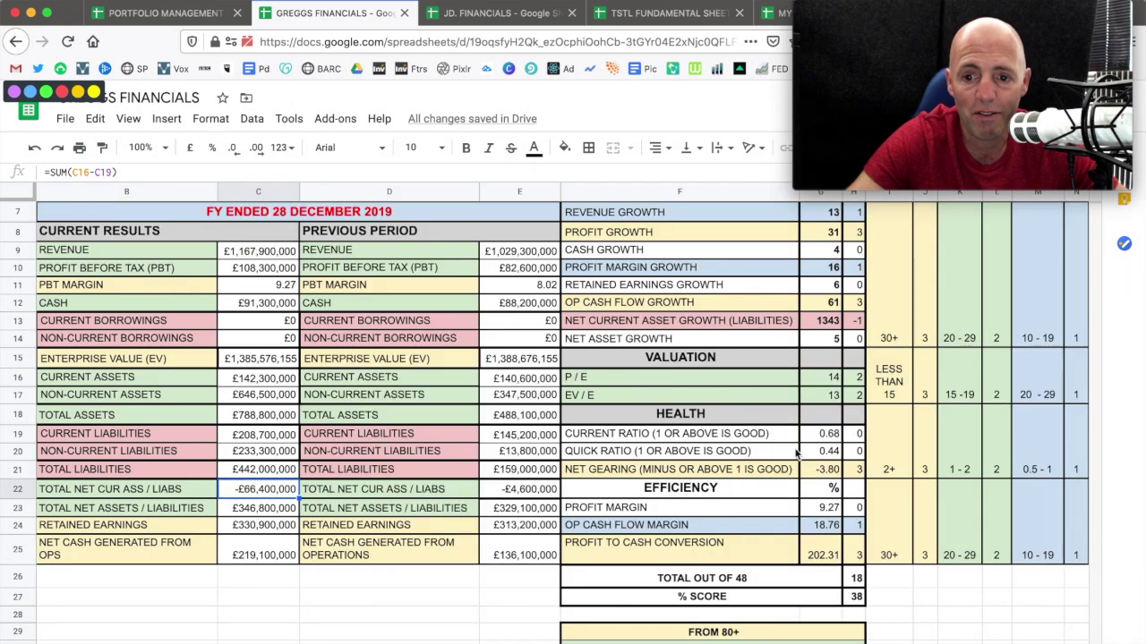
scroll(828, 492, up, 2)
scroll(828, 492, left, 1)
scroll(814, 528, down, 3)
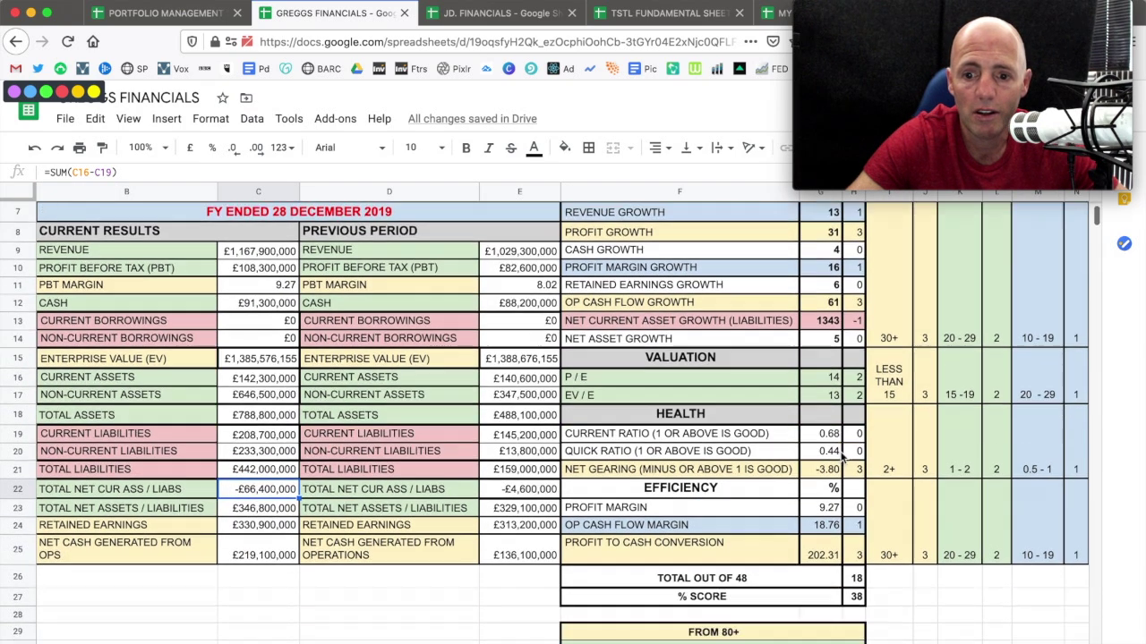
scroll(815, 551, down, 2)
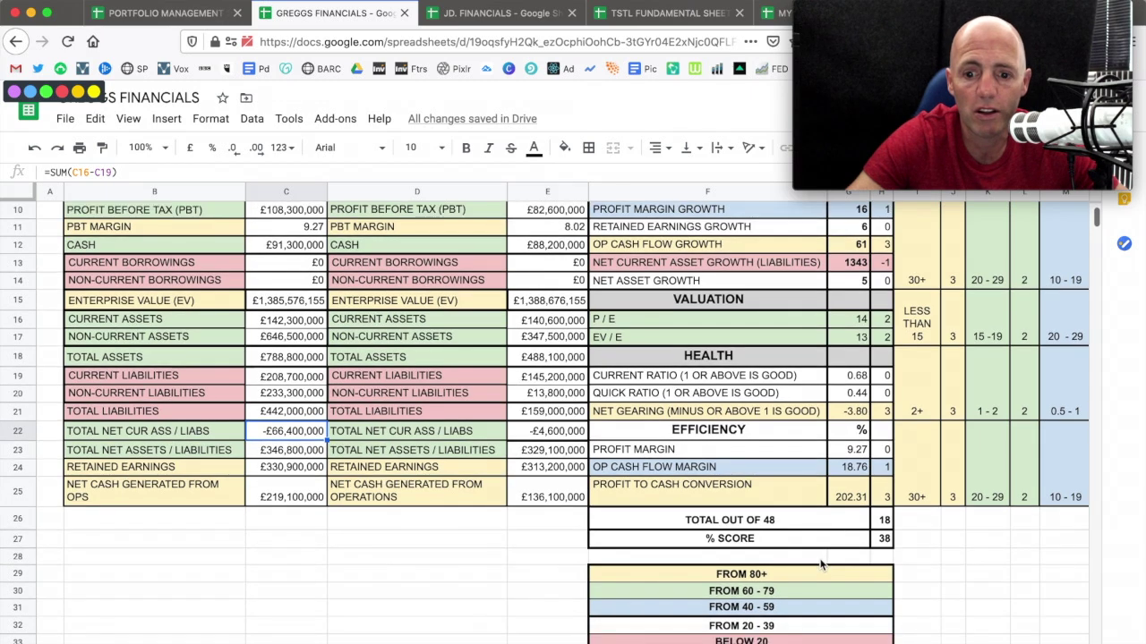
scroll(822, 564, up, 4)
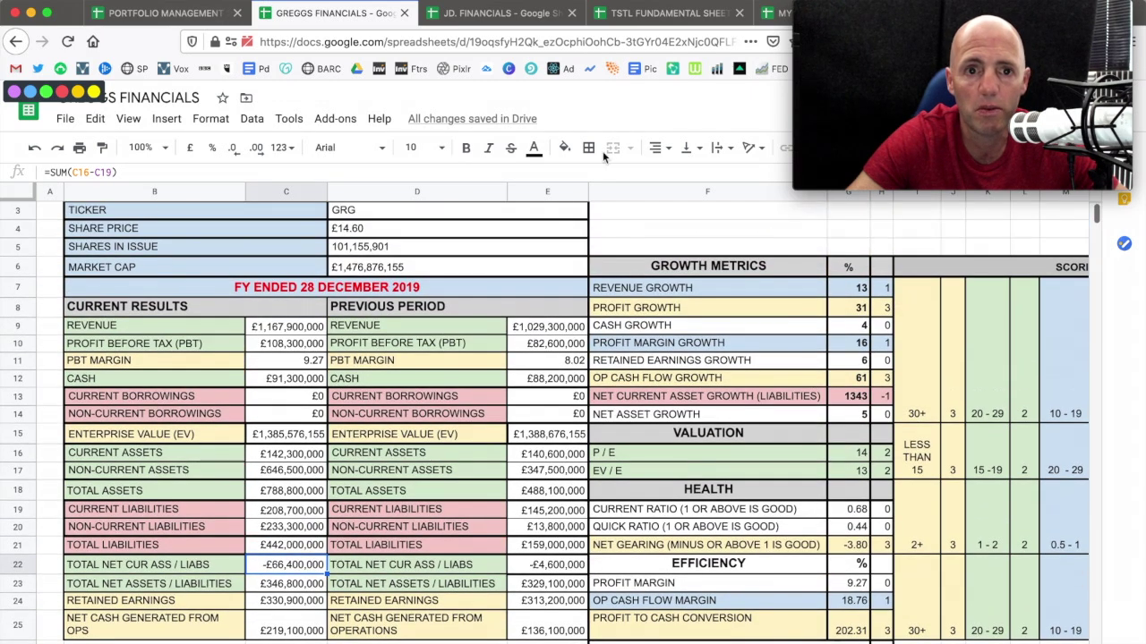
- Open the JD. FINANCIALS sheet and review its metrics down to the total and percentage score
click(465, 12)
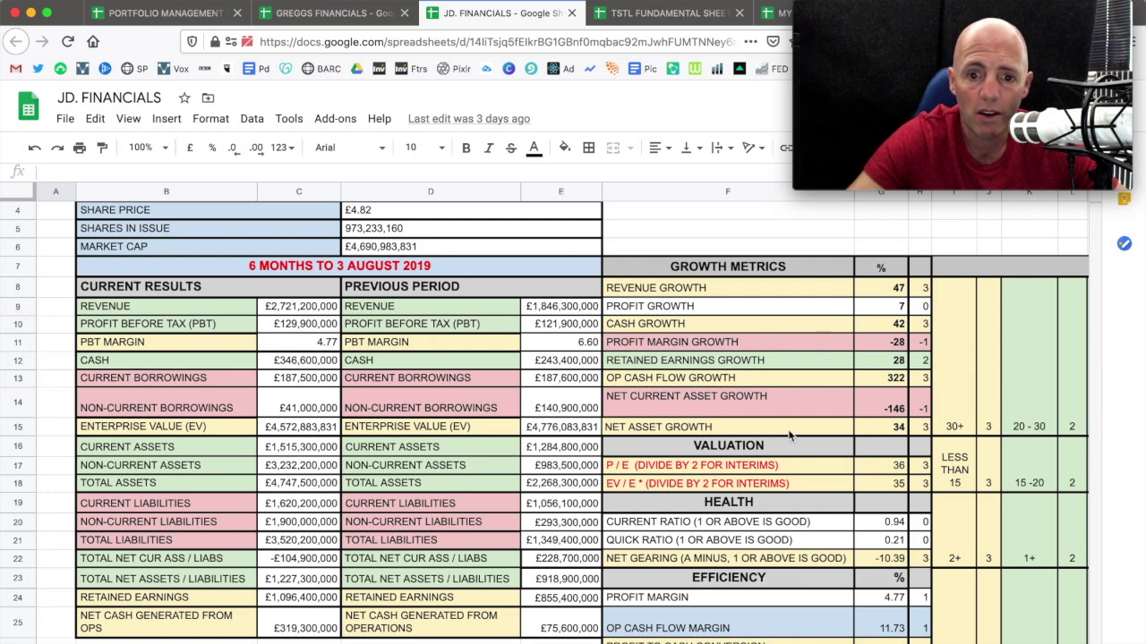
scroll(882, 420, down, 3)
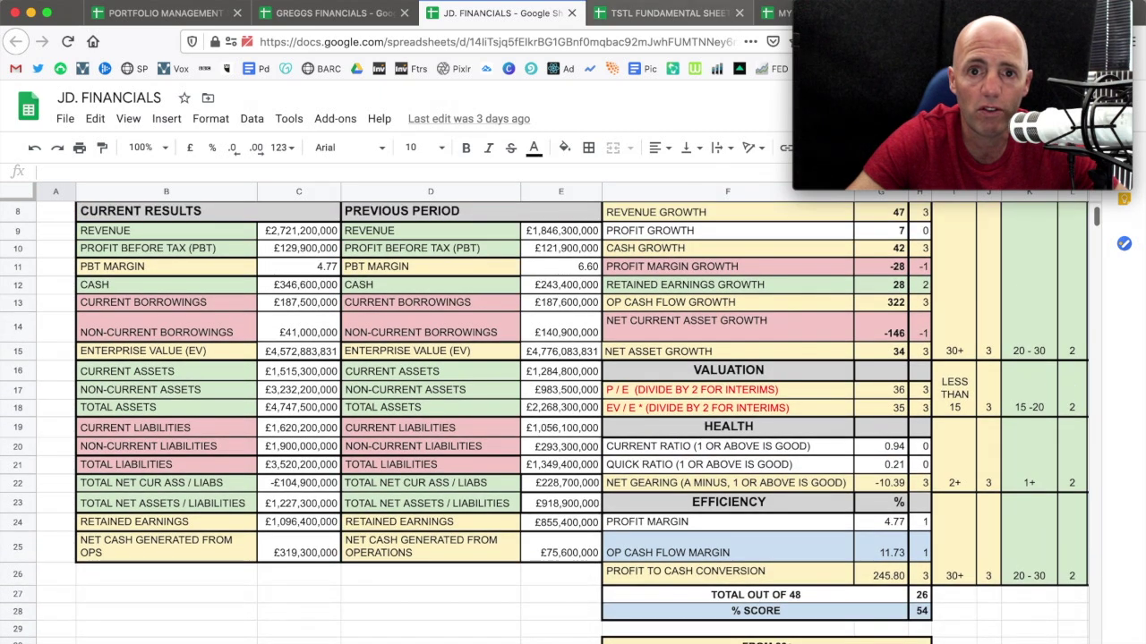
- Open the TSTL FUNDAMENTAL SHEET 1 spreadsheet and examine Tristel's company details, interim results and growth metrics
click(631, 13)
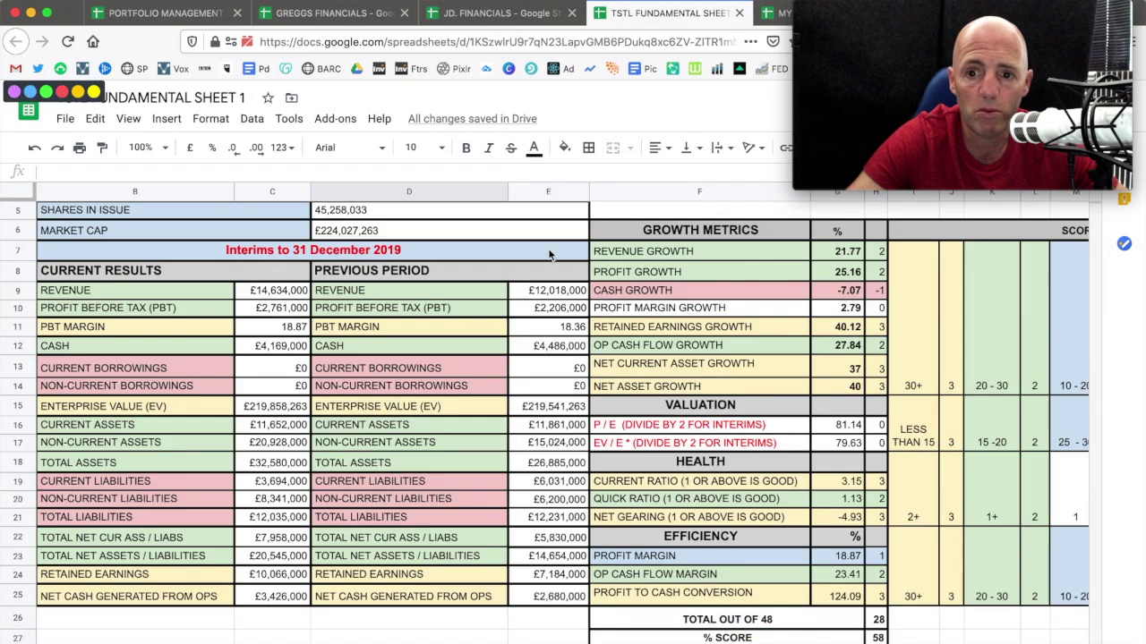
scroll(548, 259, up, 2)
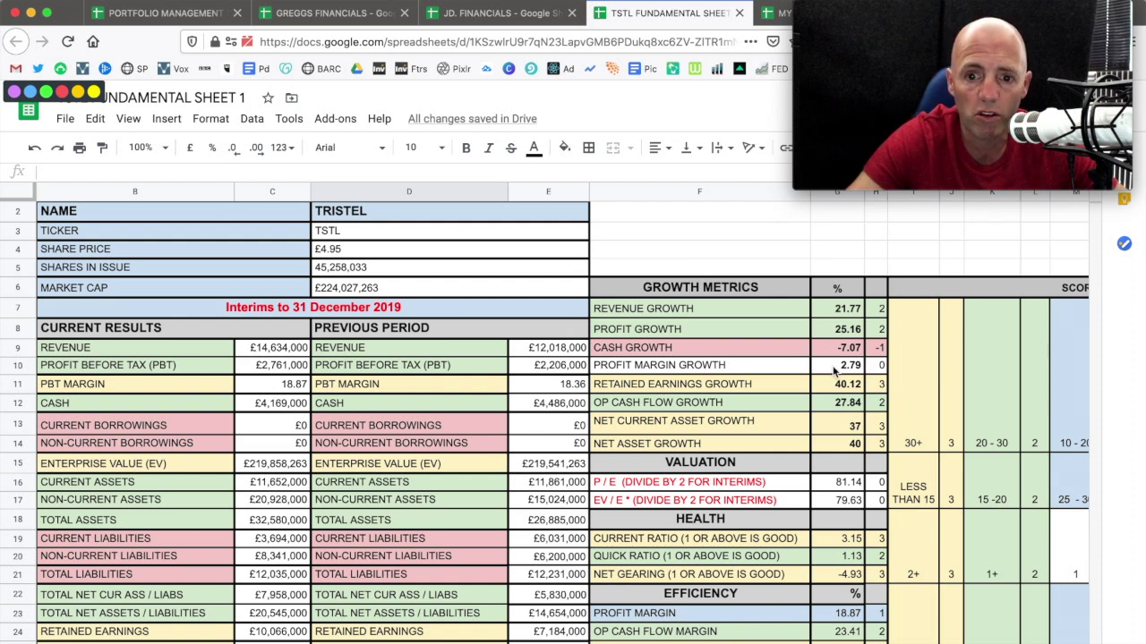
scroll(767, 371, left, 2)
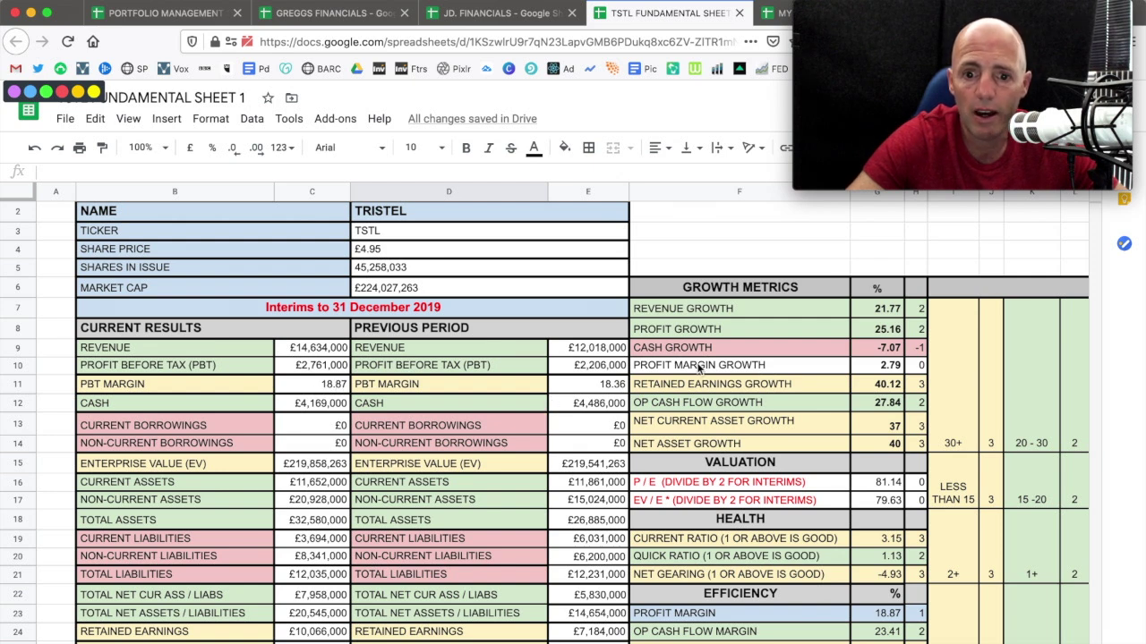
- Fill the Tristel sheet's % SCORE row with light blue to match the 40 - 59 band of the rating key
scroll(699, 367, down, 1)
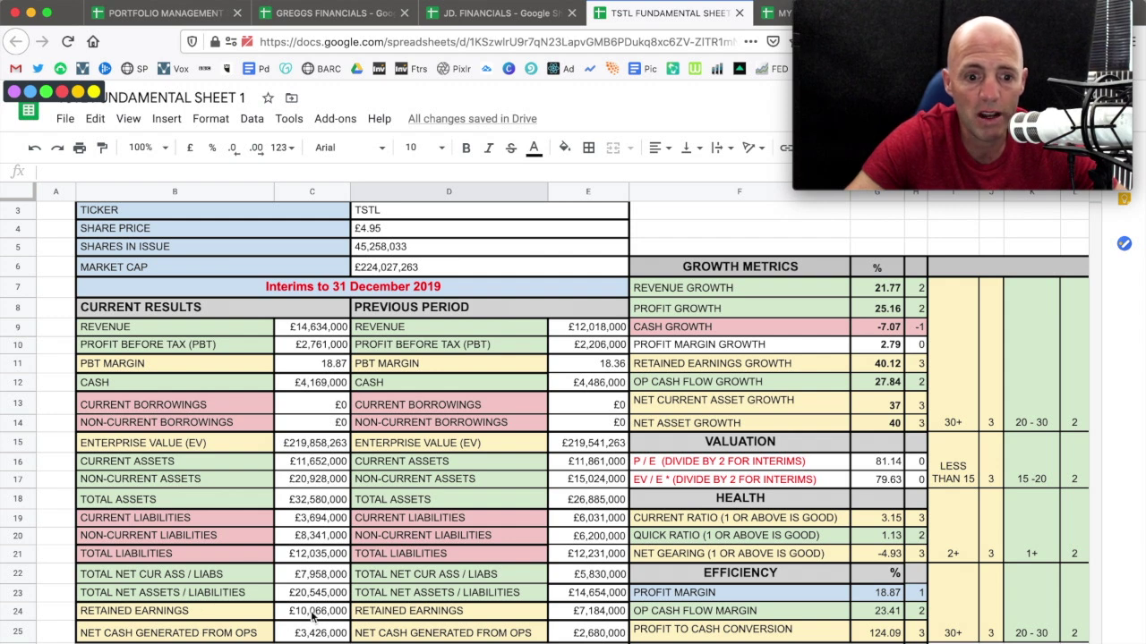
scroll(727, 307, down, 5)
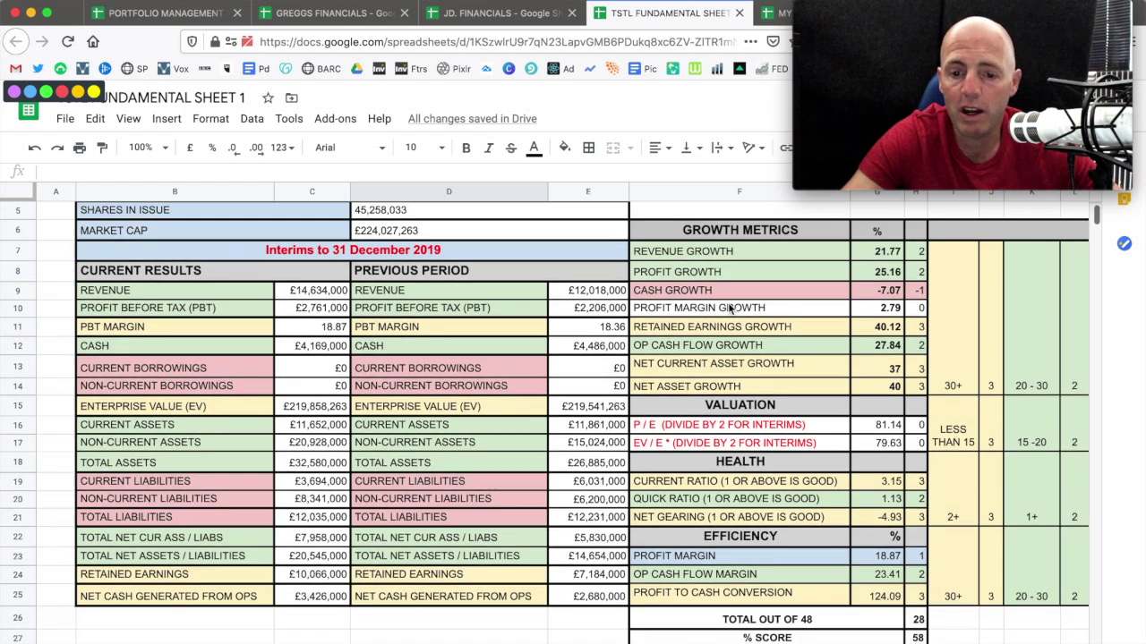
scroll(729, 307, down, 4)
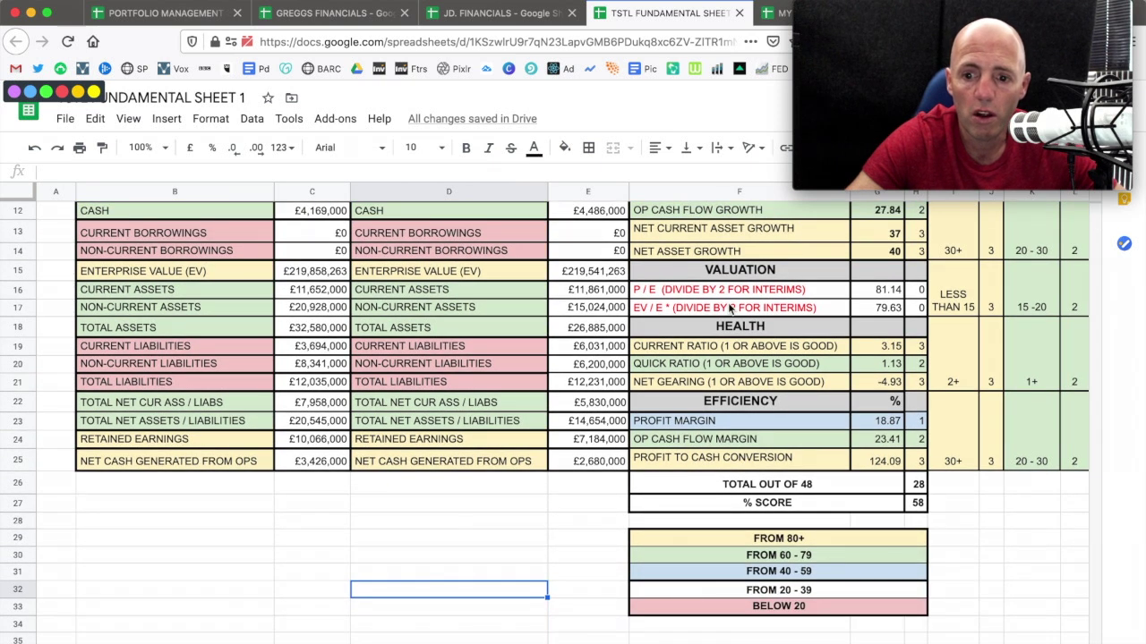
click(657, 506)
drag(813, 518, 916, 503)
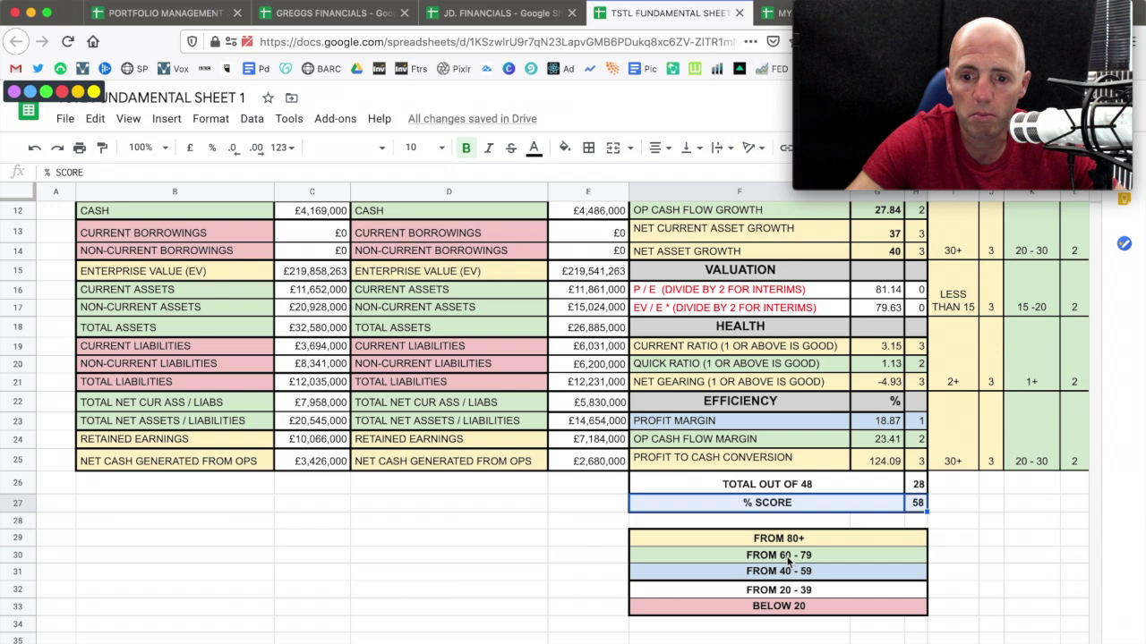
click(564, 147)
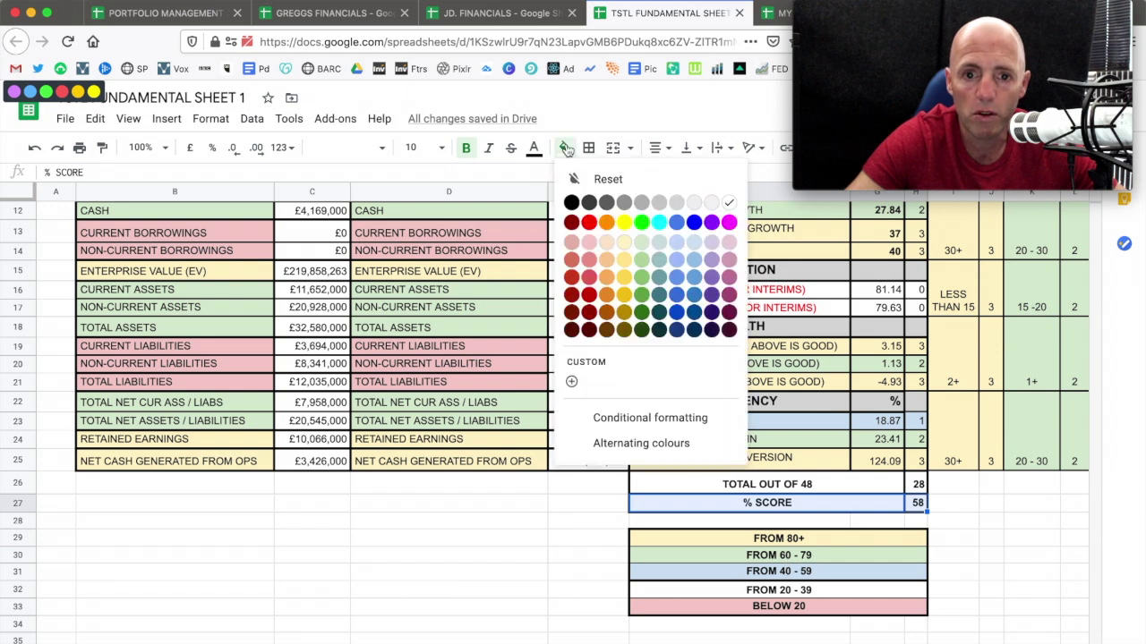
click(691, 237)
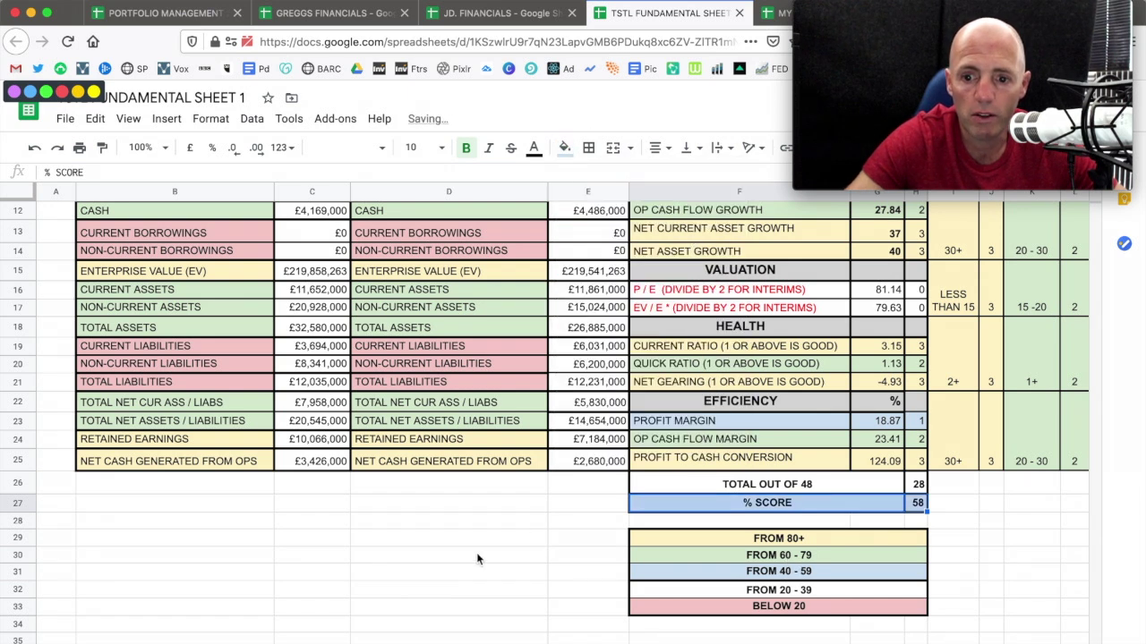
click(477, 557)
scroll(478, 557, right, 5)
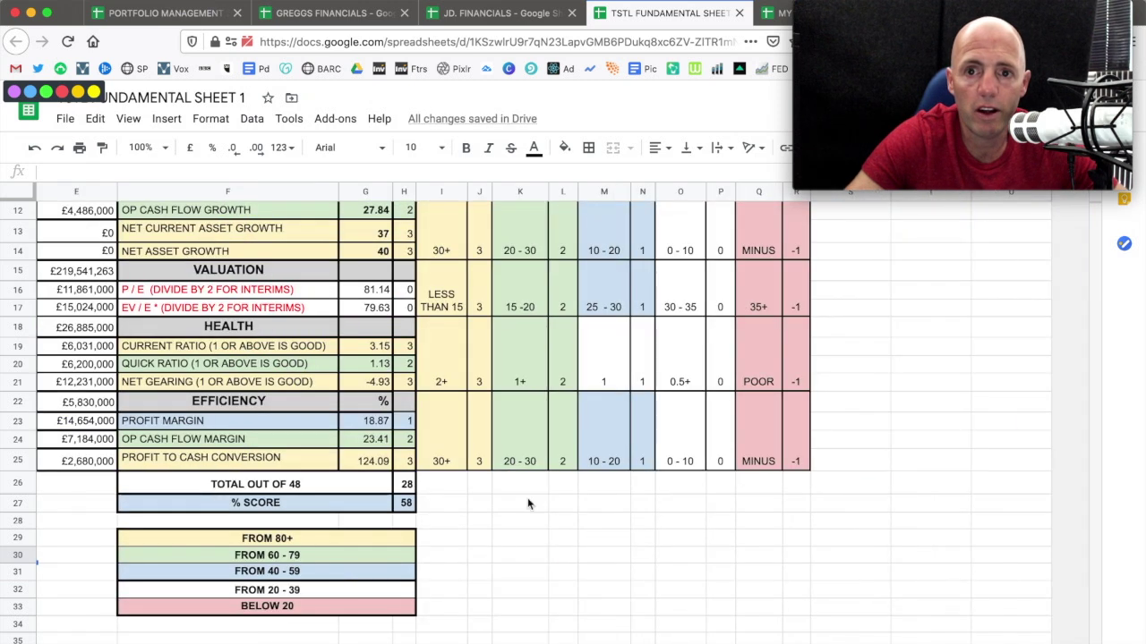
- Switch to the Why Share Price Rise.pdf document in Adobe Acrobat
key(super+Tab)
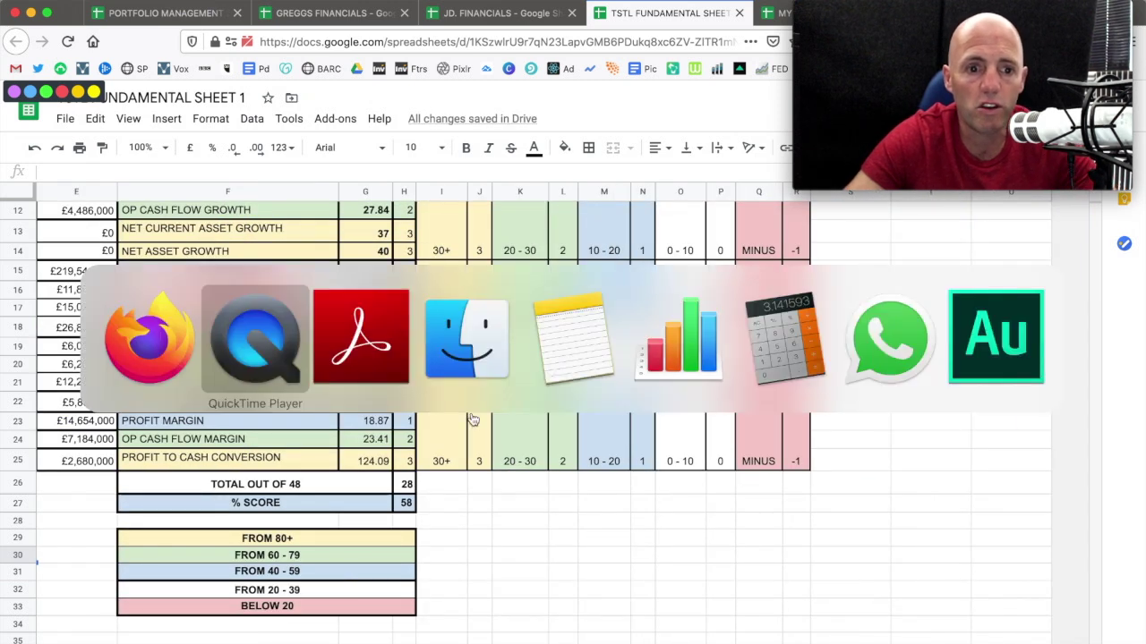
key(super+Tab)
key(super+Tab)
key(super+Tab)
key(super+Tab)
key(super+Tab)
key(super+Tab)
key(super+Tab)
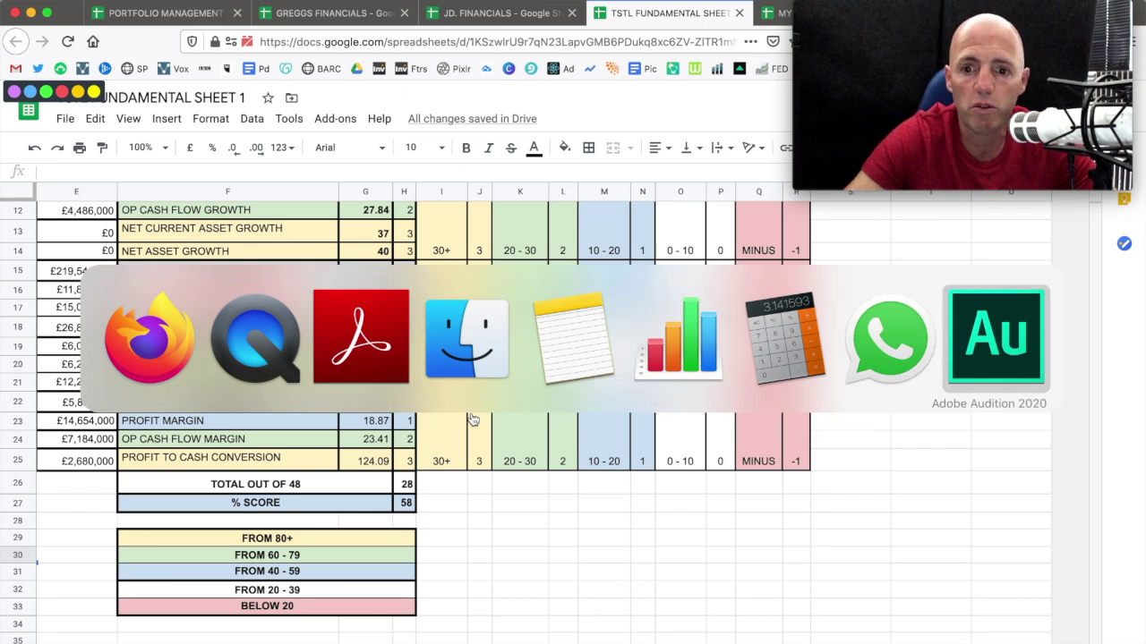
key(super+Tab)
key(super+Tab)
key(super+Tab)
key(super+Tab)
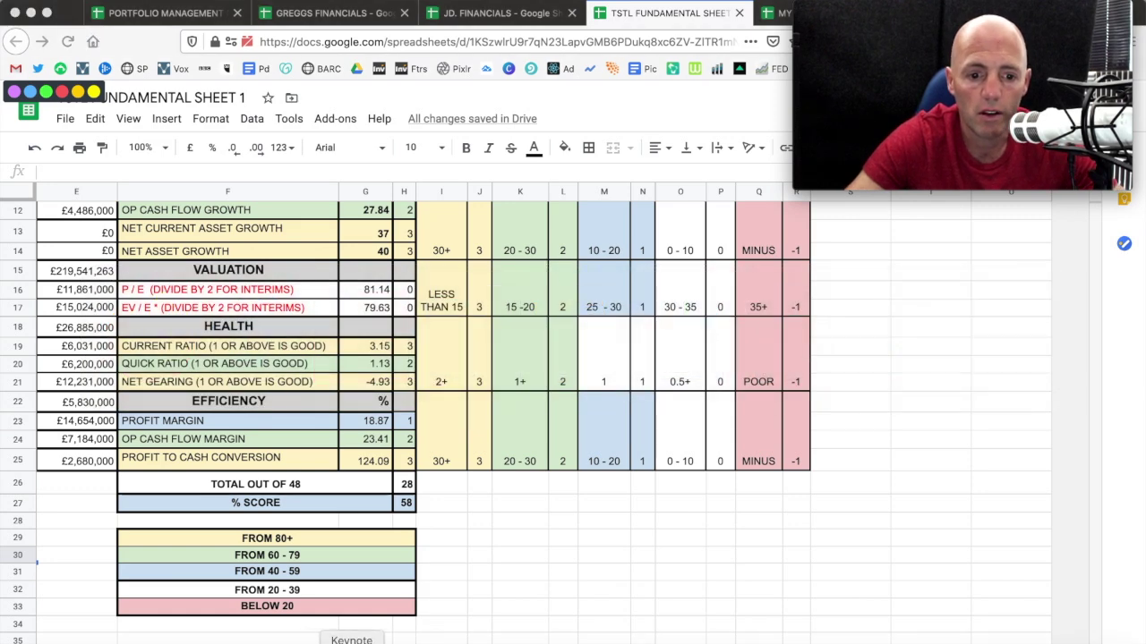
key(super+Tab)
key(super+Tab)
key(super+Tab)
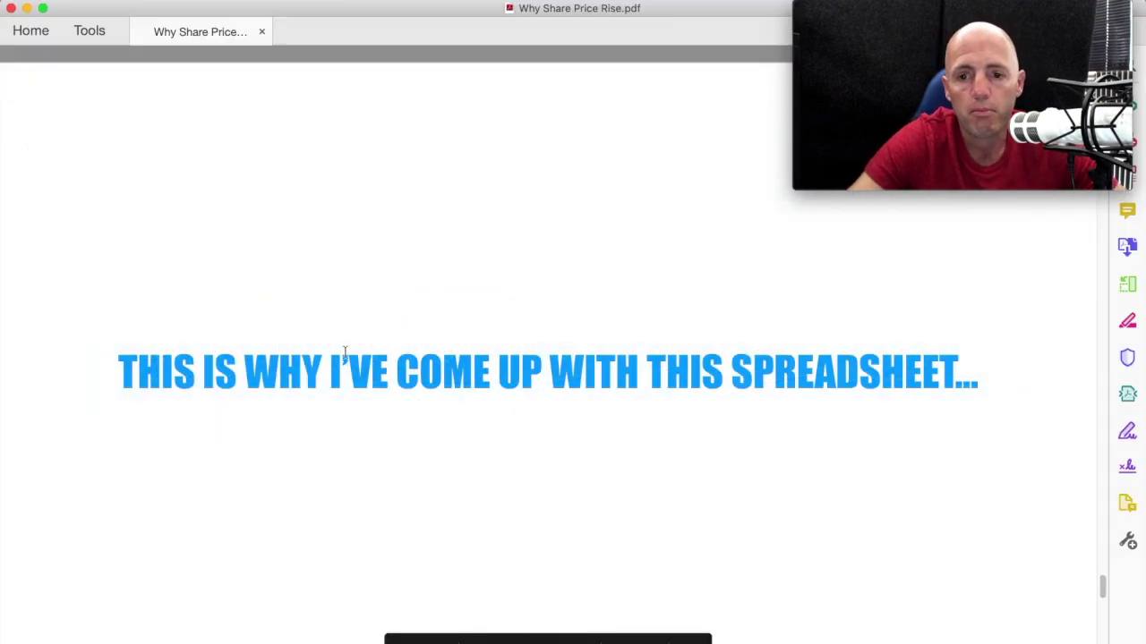
- Review the PDF's three company filters: loss-making blue sky opportunities, profitably growing companies and big market-leading dividend payers
scroll(337, 320, down, 2)
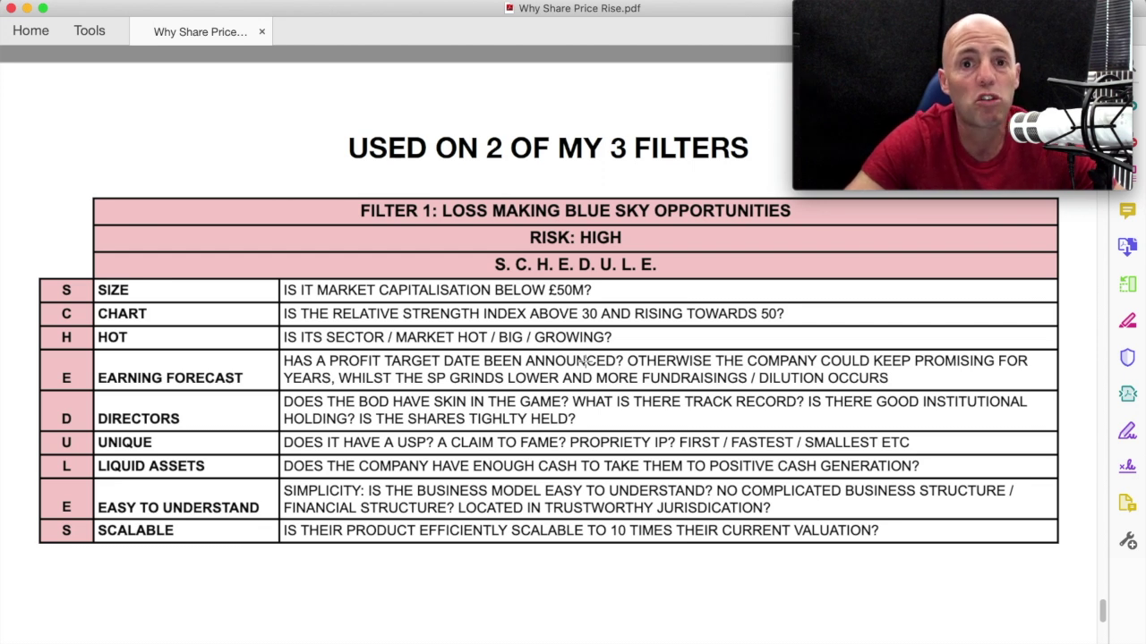
scroll(587, 361, down, 2)
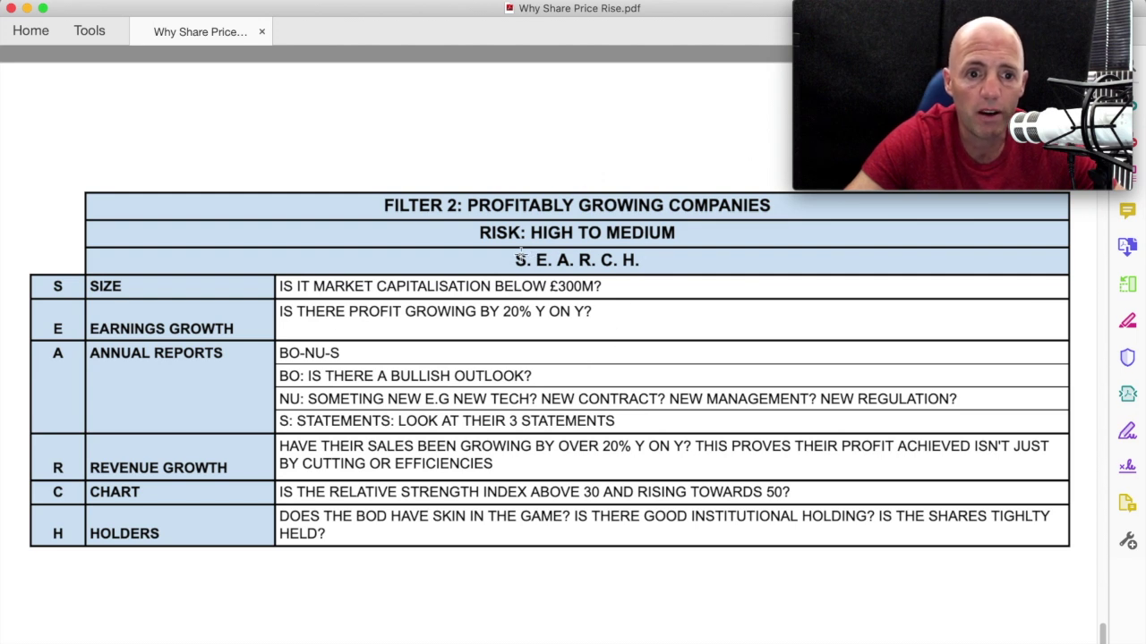
scroll(383, 376, down, 2)
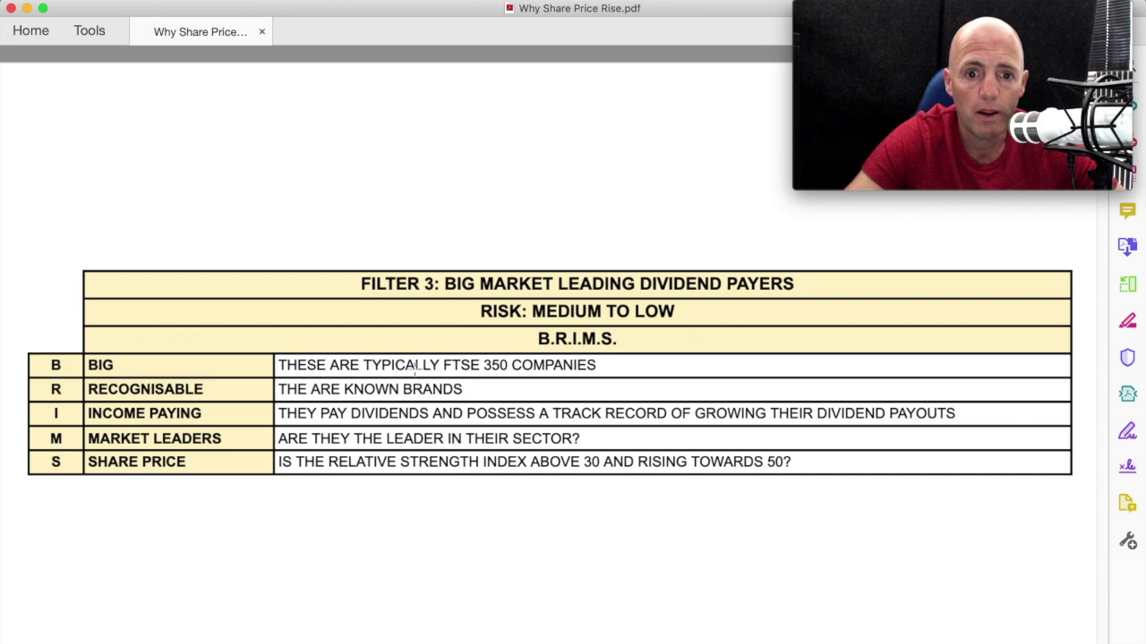
- Return to Firefox, open the spreadsheet of portfolio holdings and compare its company types with the PDF's Filter 3 dividend-payer criteria
key(super+Tab)
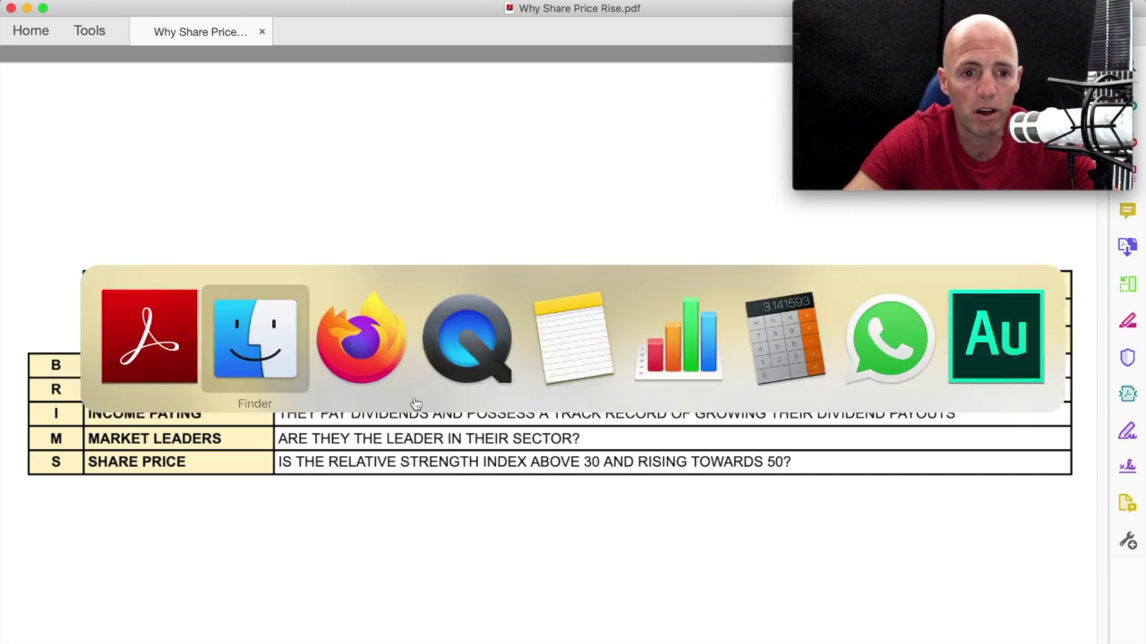
key(super+Tab)
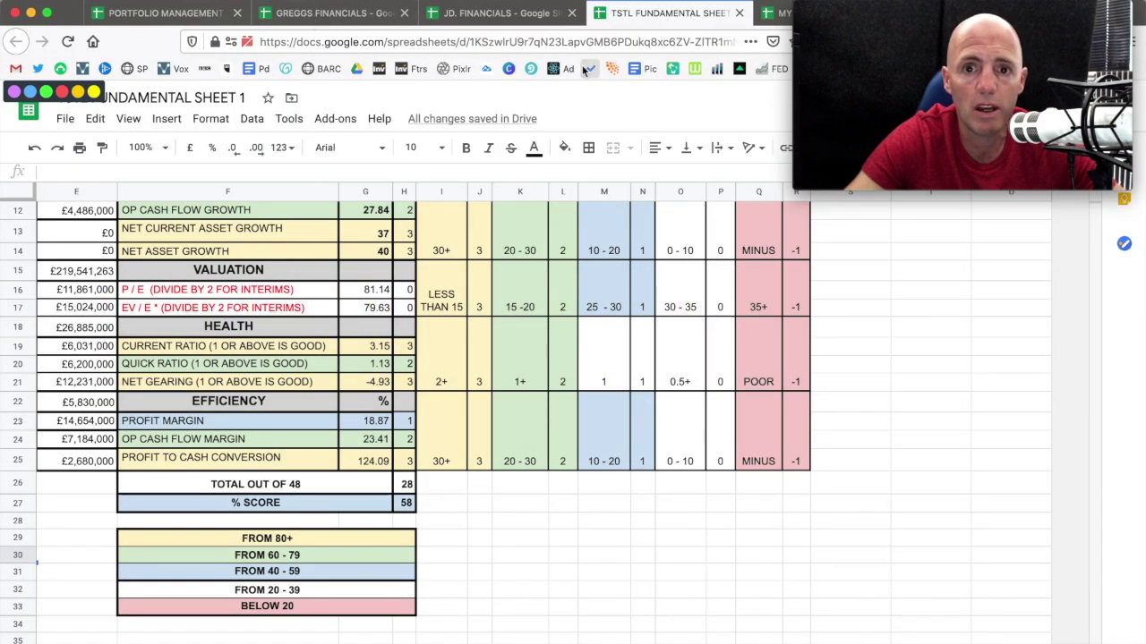
click(770, 13)
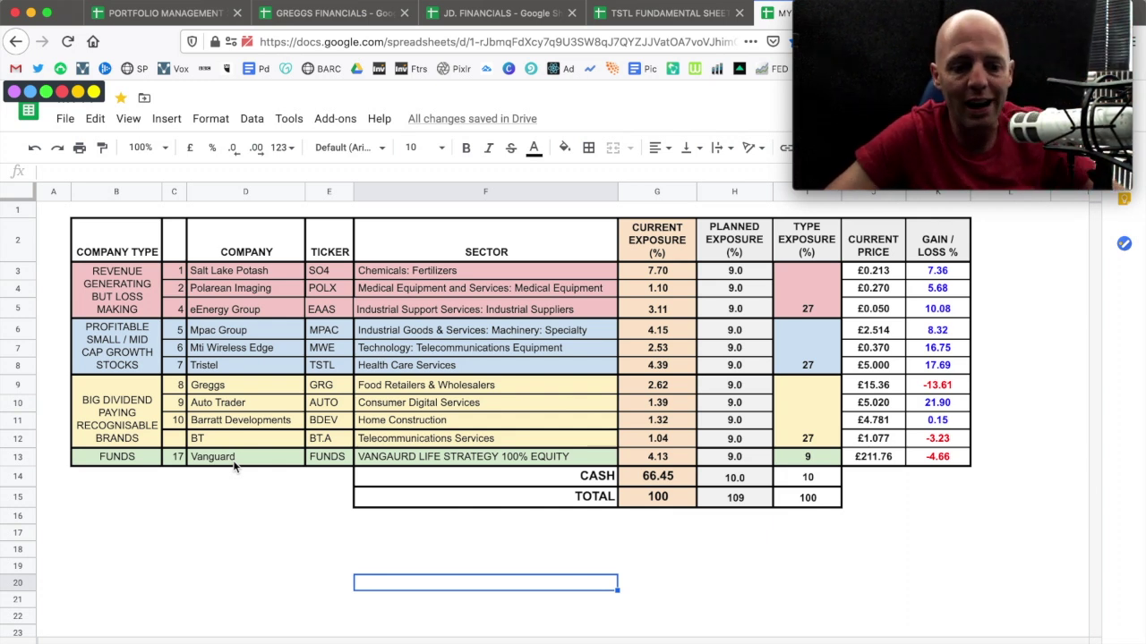
key(F2)
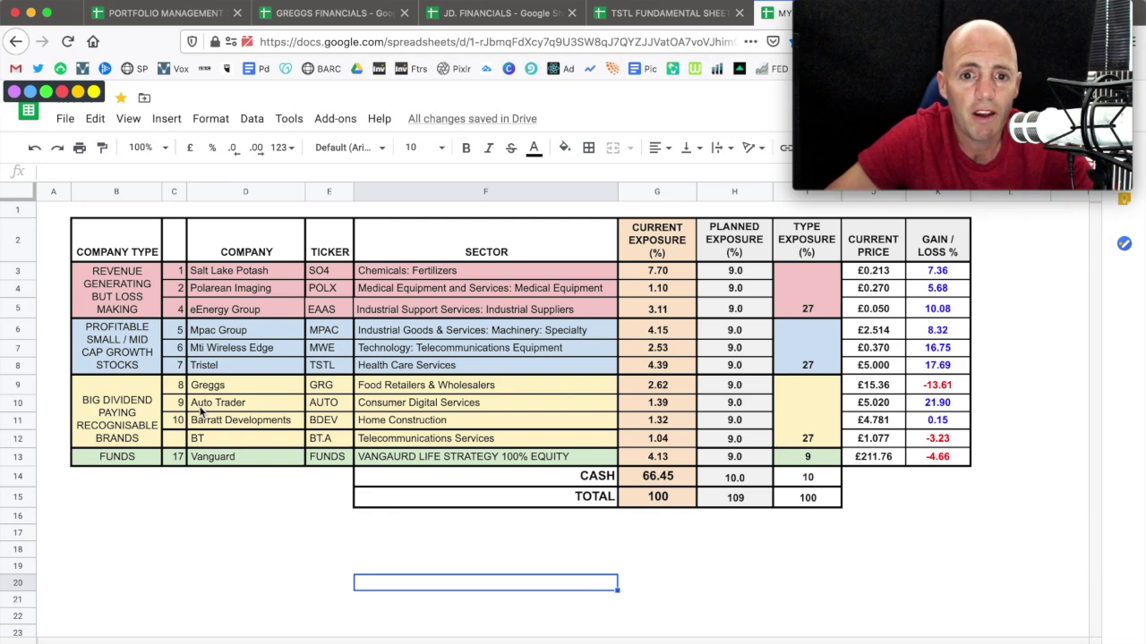
key(super+Tab)
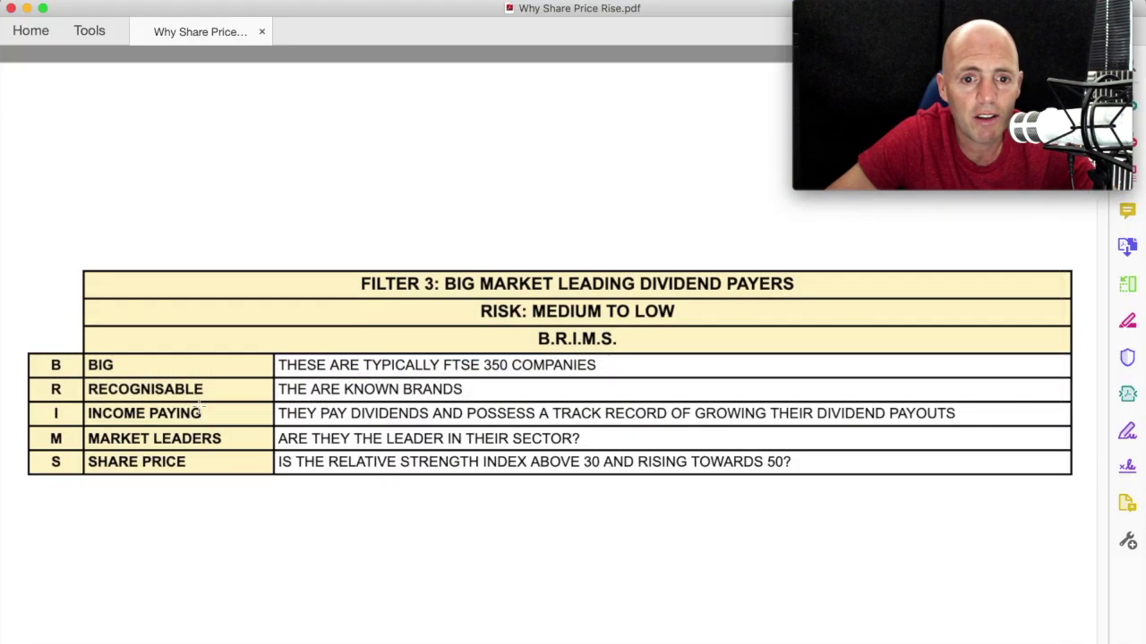
key(super+Tab)
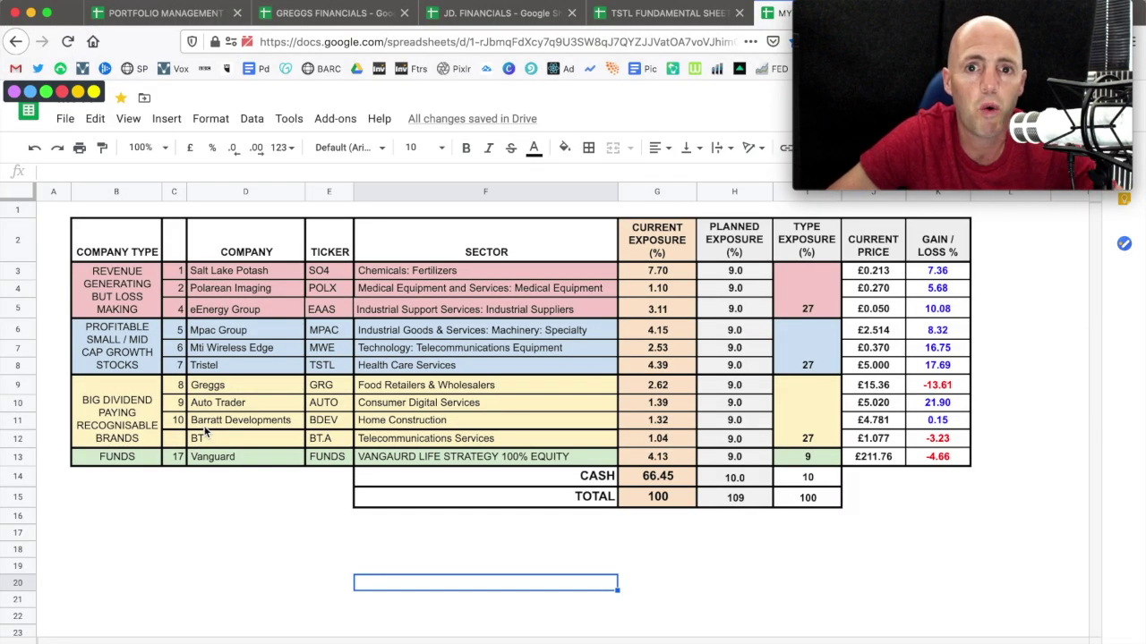
- Open the blank PORTFOLIO MANAGEMENT 3.0 template and view it from the company details at the top
click(174, 16)
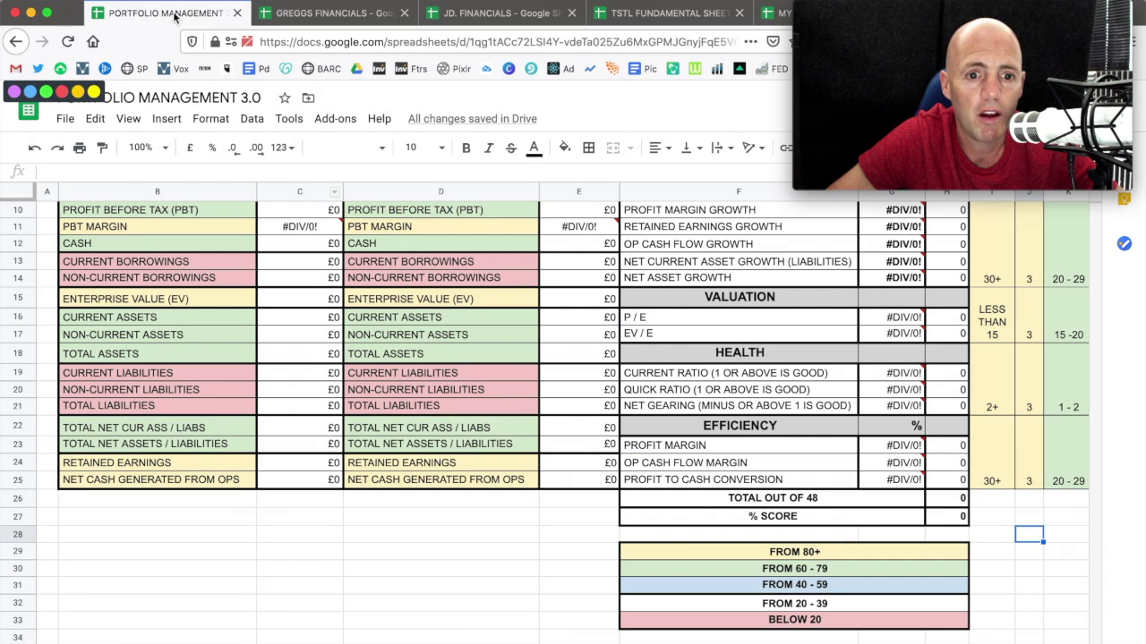
scroll(229, 484, up, 5)
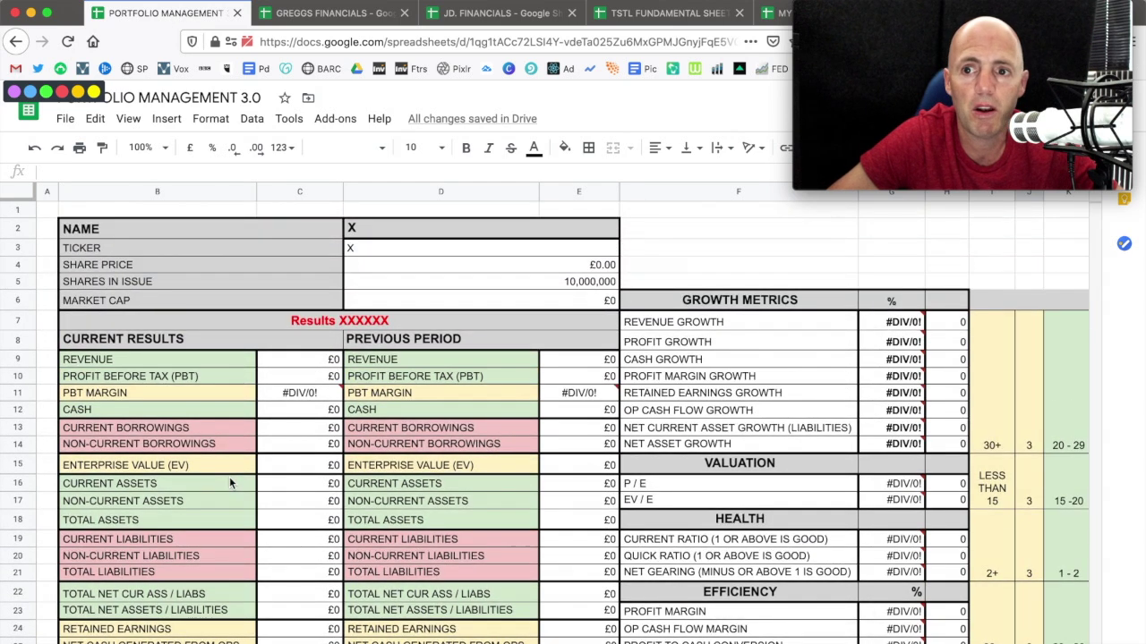